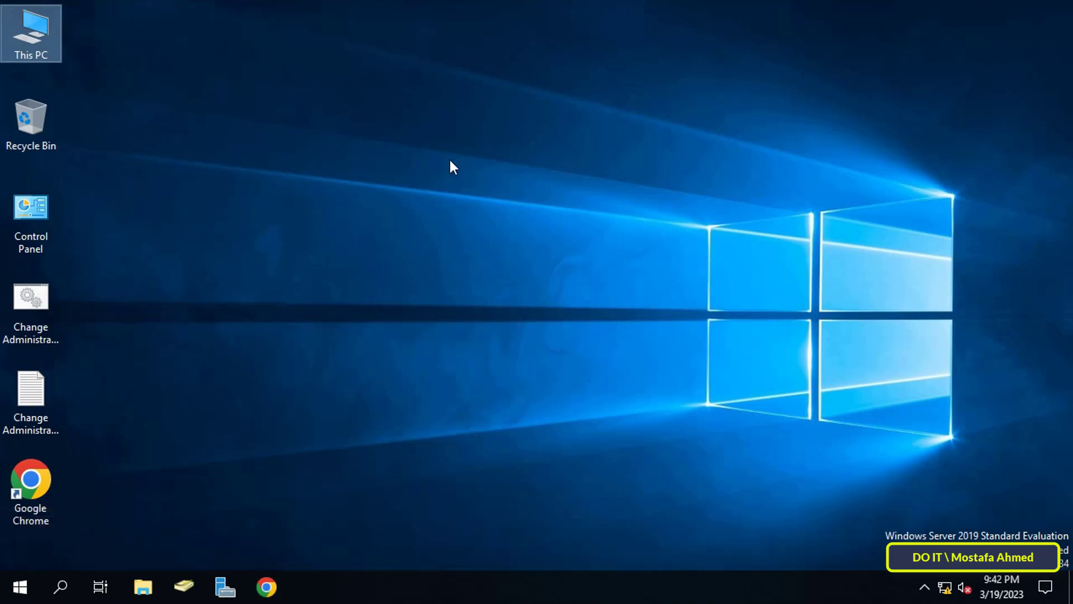
# Create a folder named DO IT at the root of the New Volume (E:) drive
pyautogui.doubleClick(33, 38)
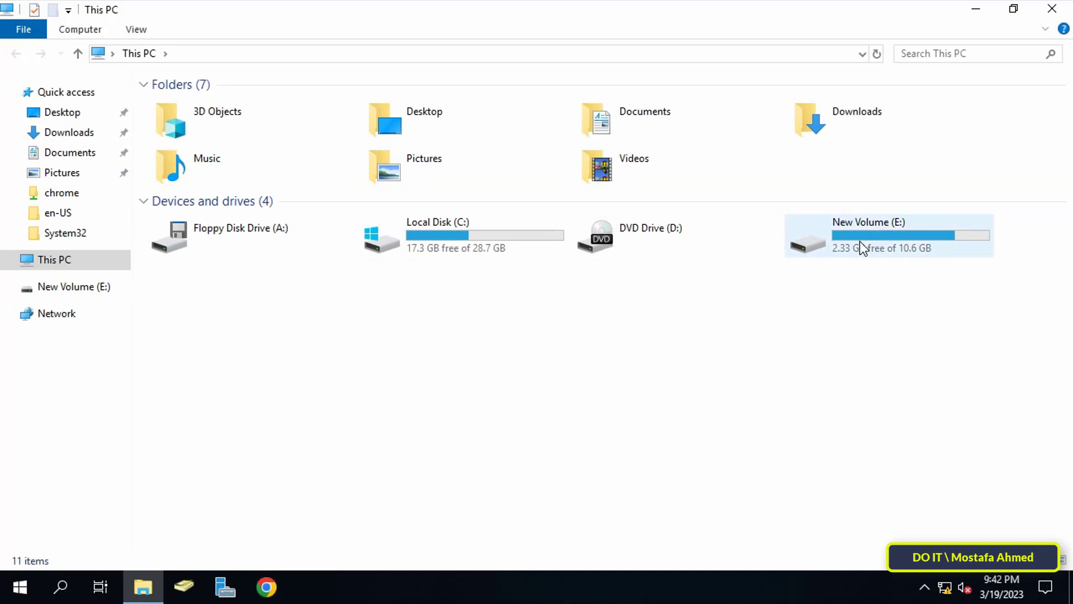
pyautogui.doubleClick(859, 240)
pyautogui.rightClick(405, 313)
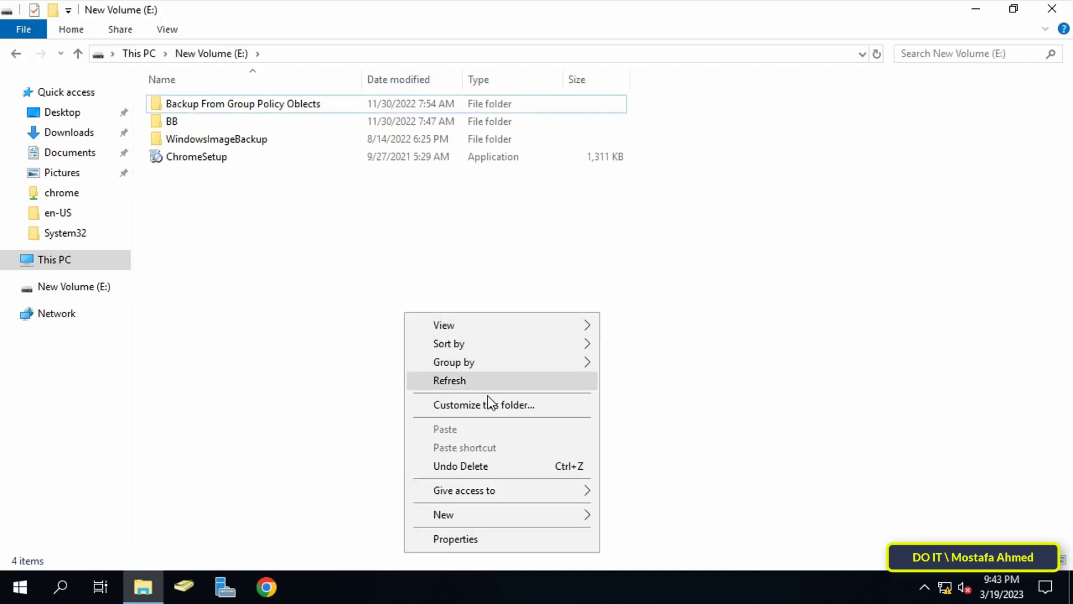
pyautogui.moveTo(501, 515)
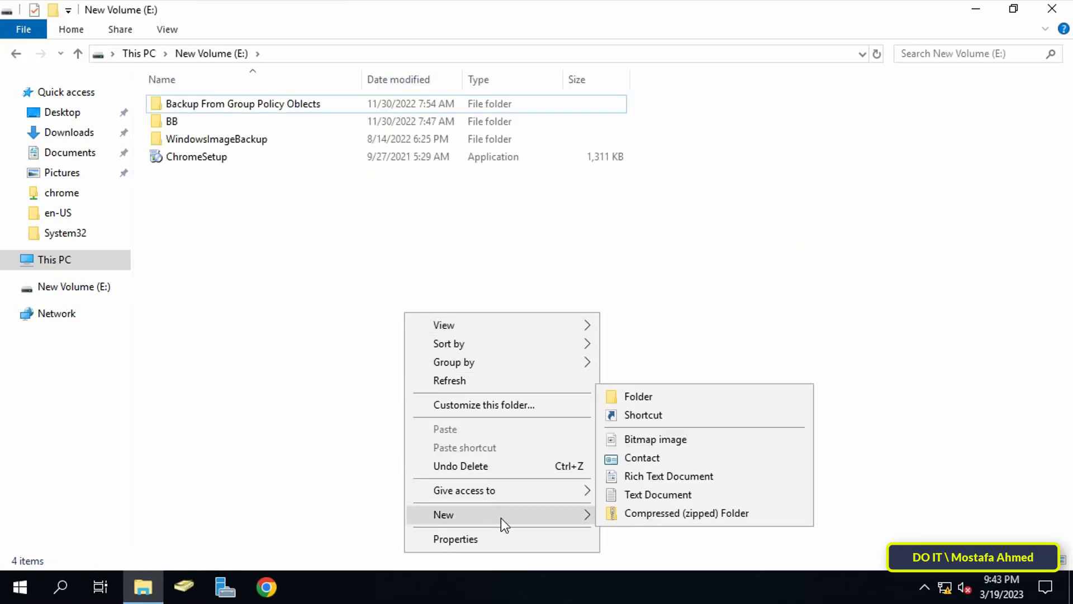
pyautogui.click(649, 396)
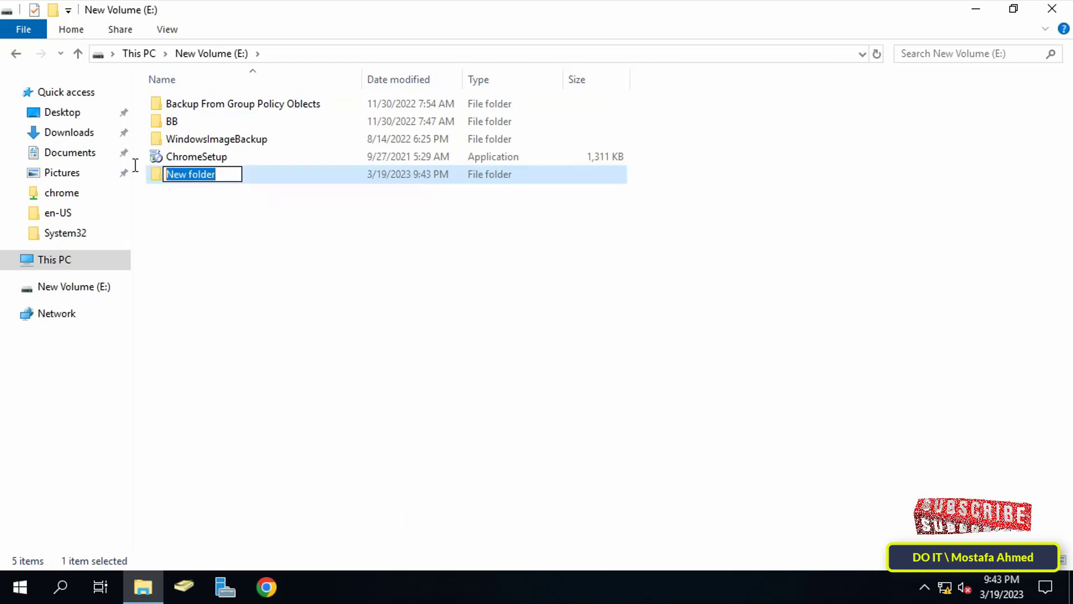
pyautogui.press('BackSpace')
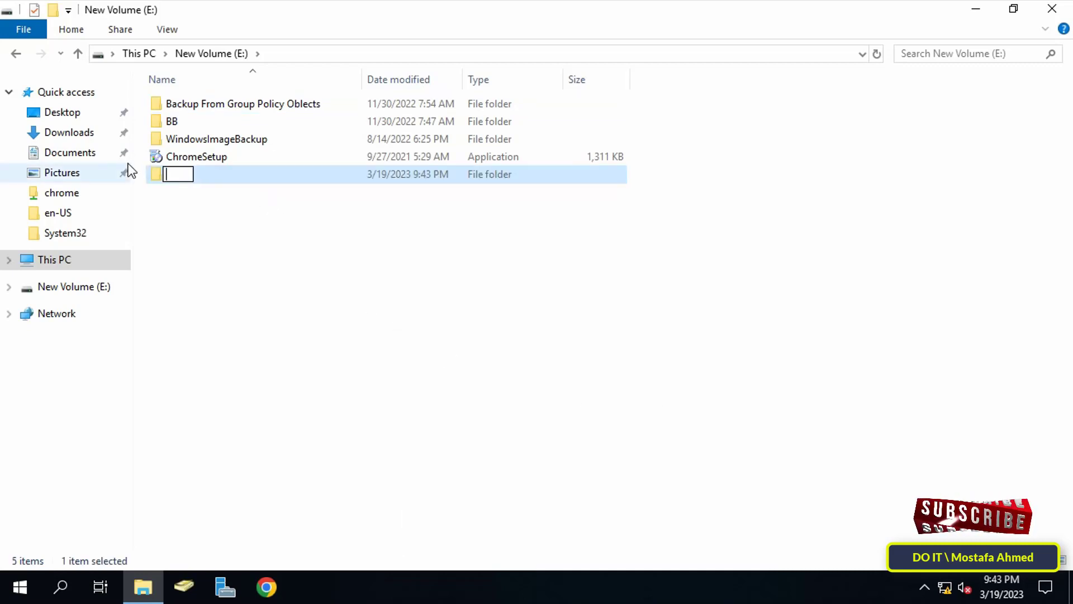
pyautogui.write('DO IT')
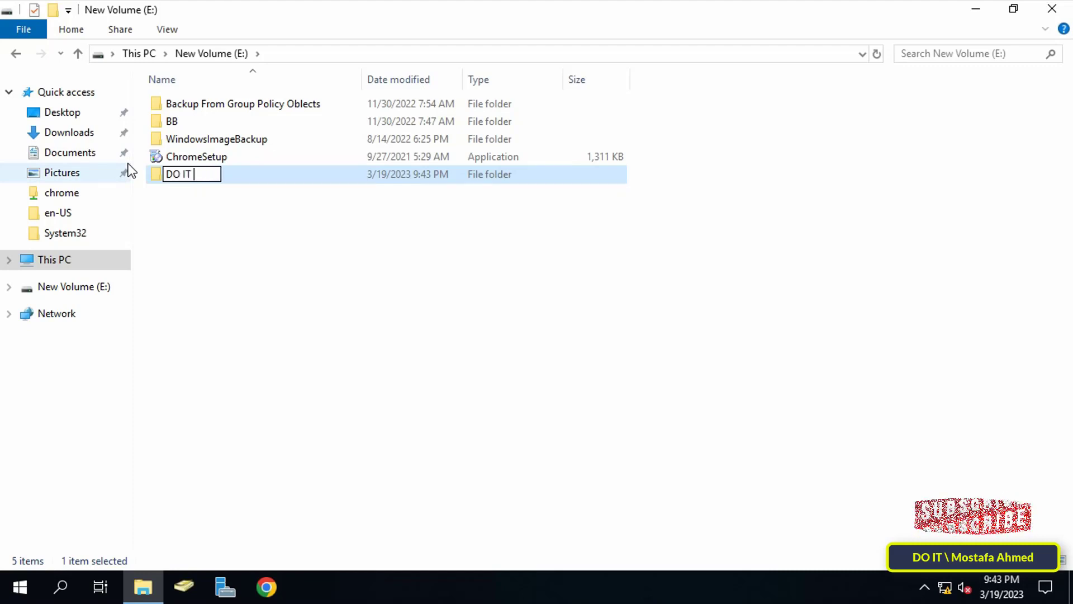
pyautogui.click(348, 287)
# Share the DO IT folder on the network through its properties, without adding any people to the sharing list
pyautogui.click(189, 173)
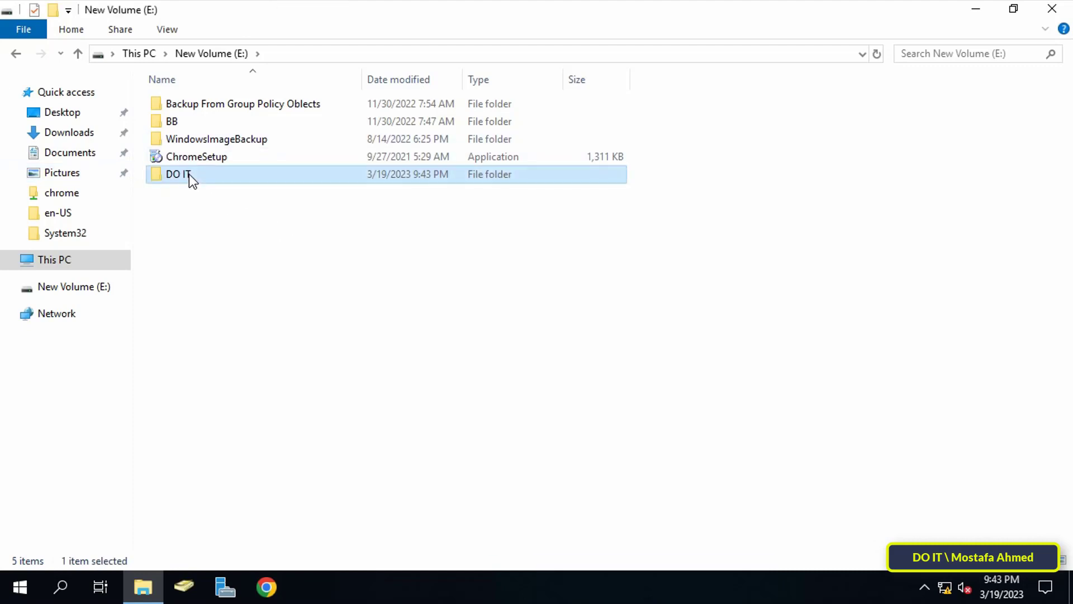
pyautogui.rightClick(189, 173)
pyautogui.click(312, 459)
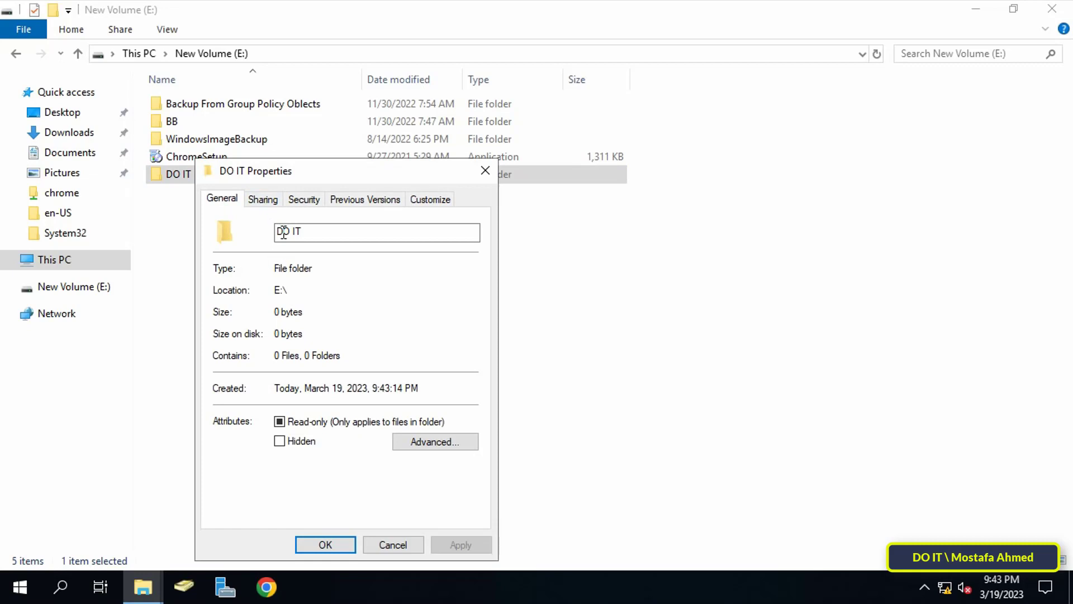
pyautogui.click(262, 200)
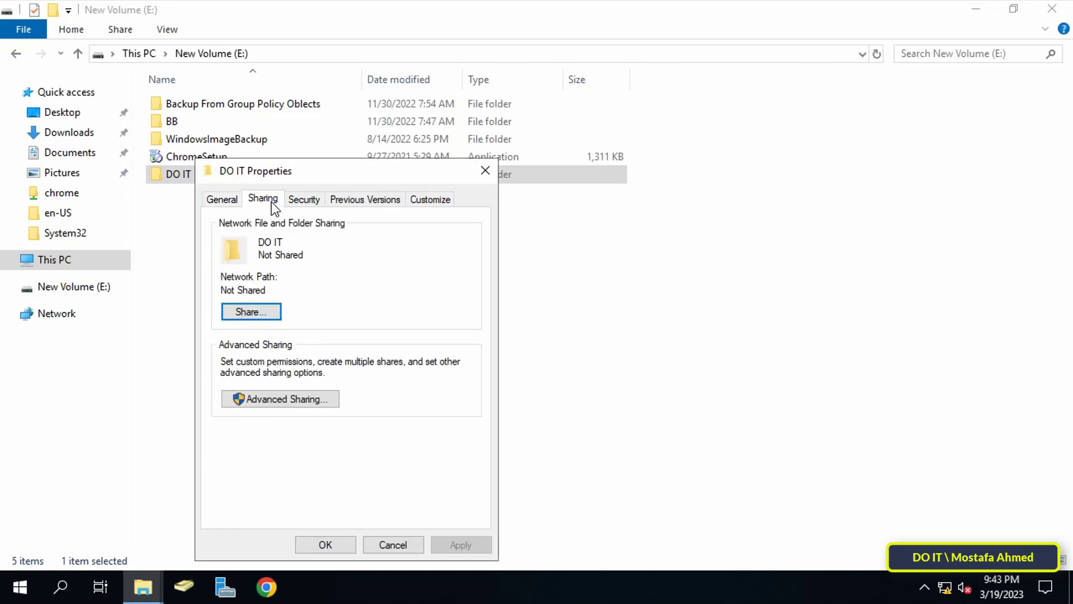
pyautogui.click(271, 316)
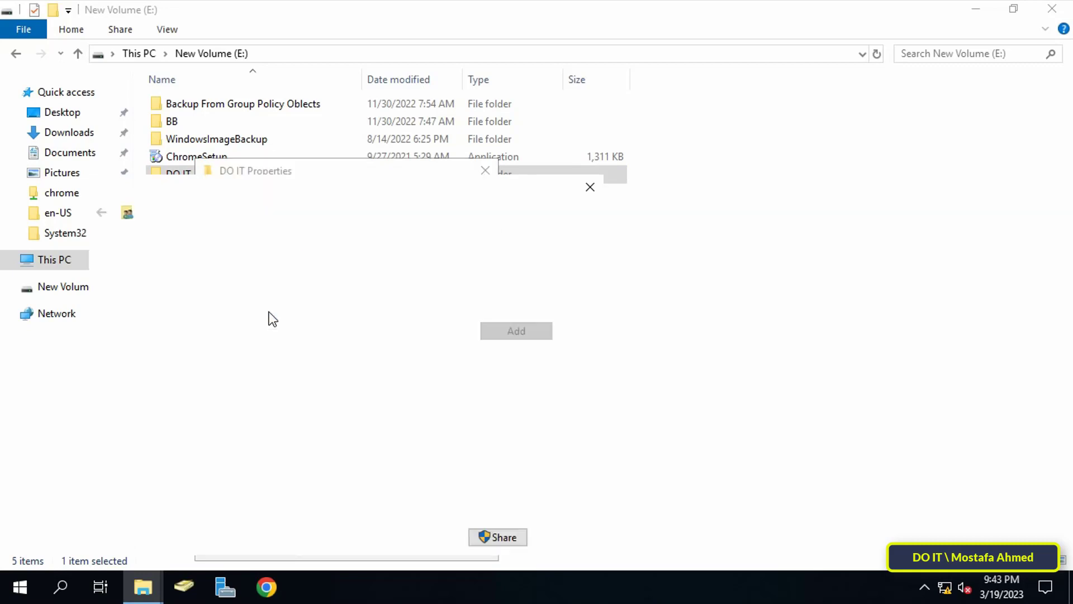
pyautogui.click(501, 538)
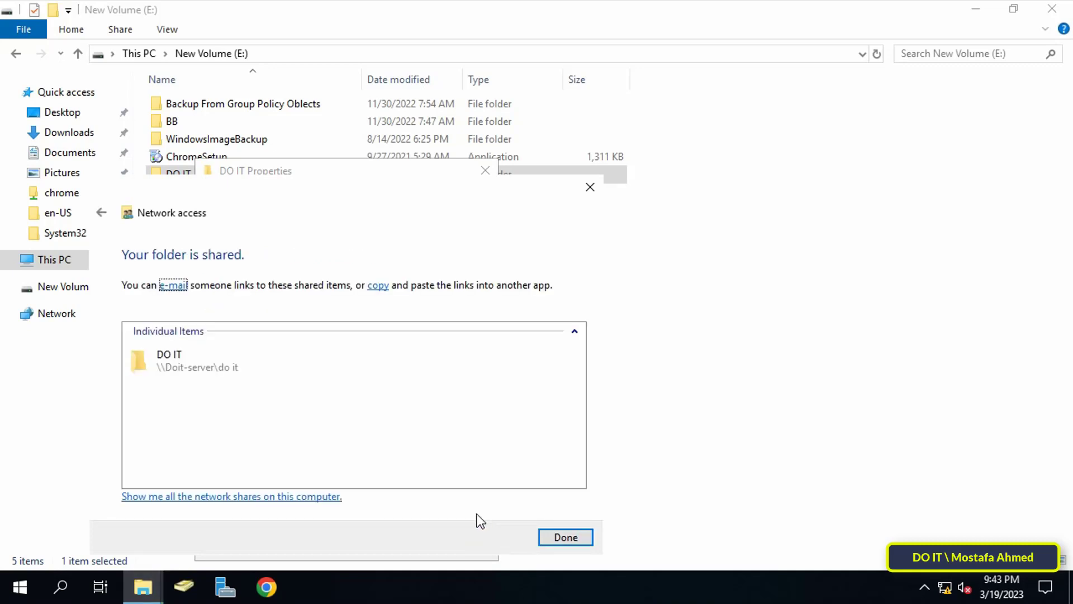
pyautogui.click(565, 537)
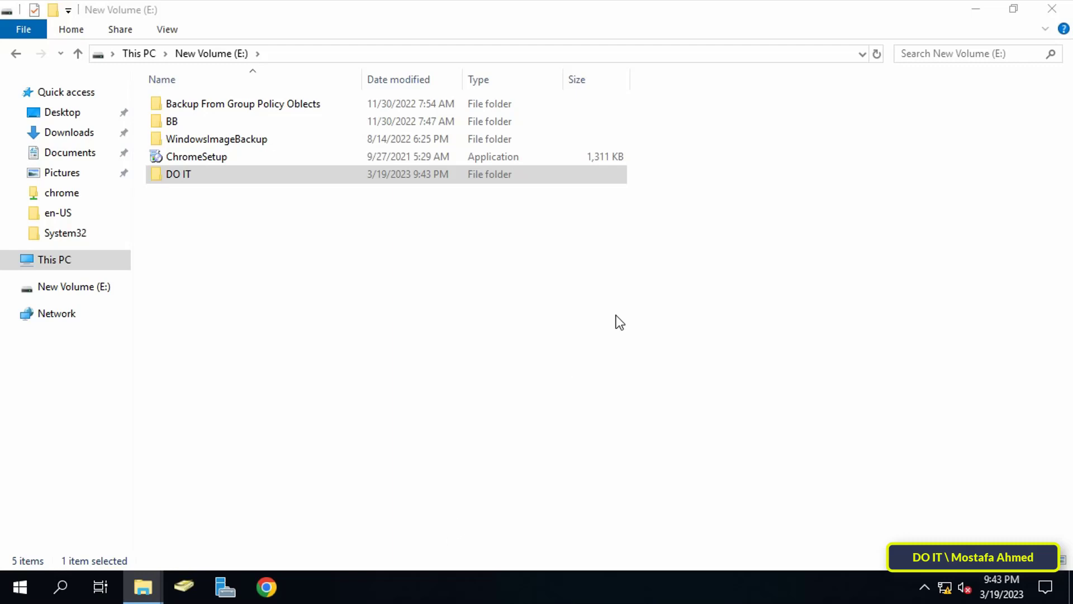
# Switch to Server Manager and open the Group Policy Management console
pyautogui.click(229, 576)
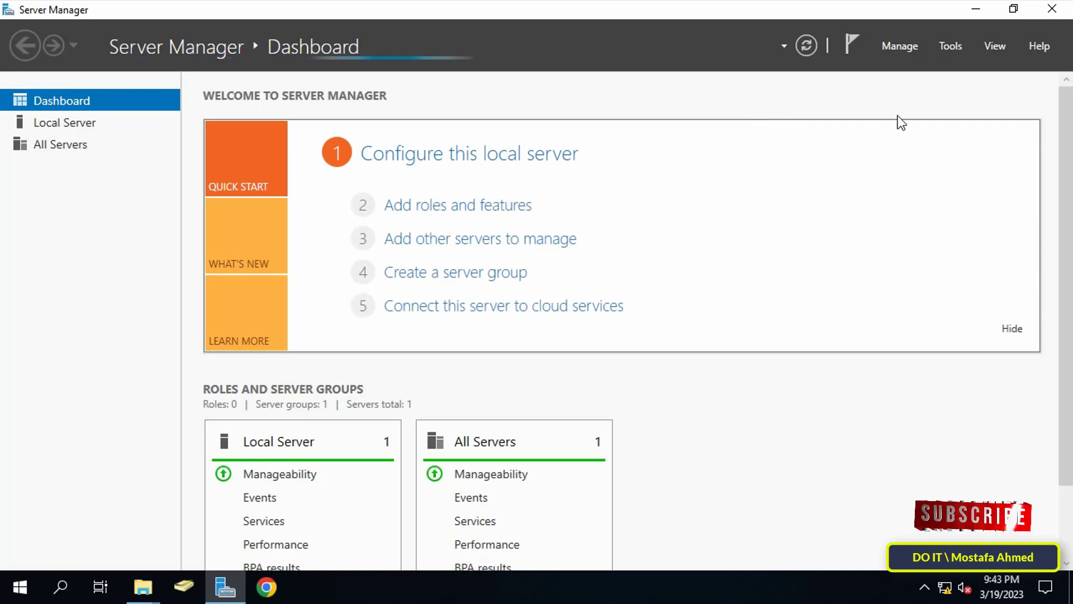
pyautogui.click(952, 46)
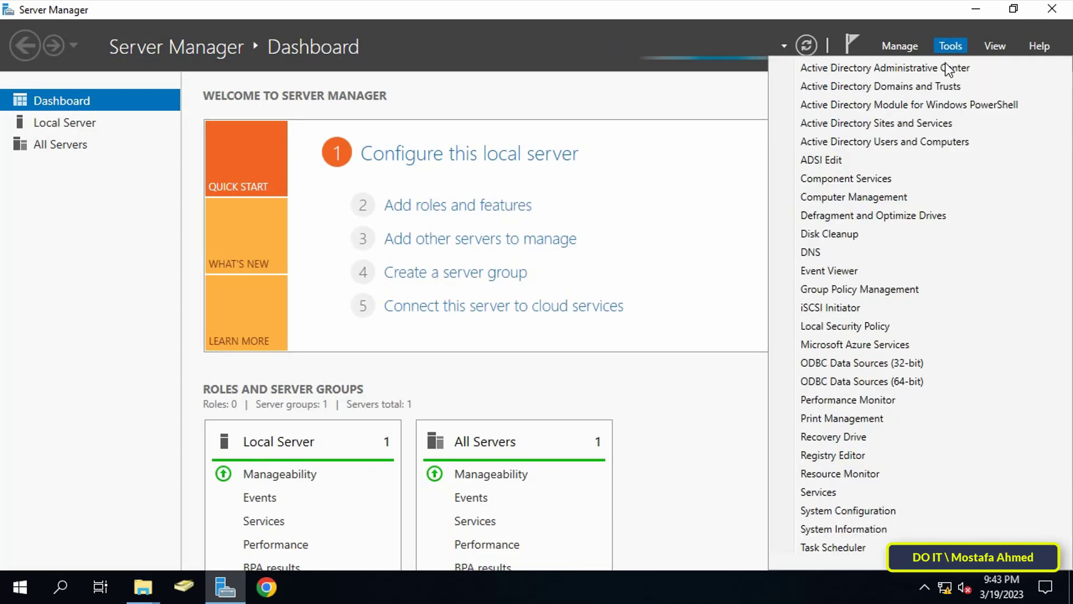
pyautogui.click(947, 287)
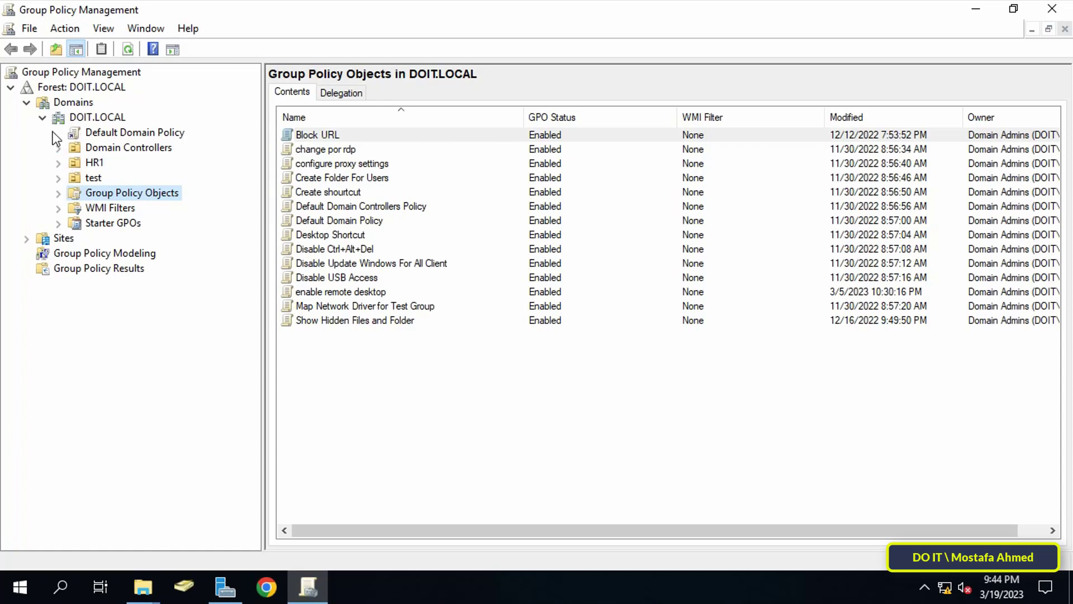
# Create a group policy object named Pin Folder Shortcut among the Group Policy Objects of the DOIT.LOCAL domain
pyautogui.click(76, 117)
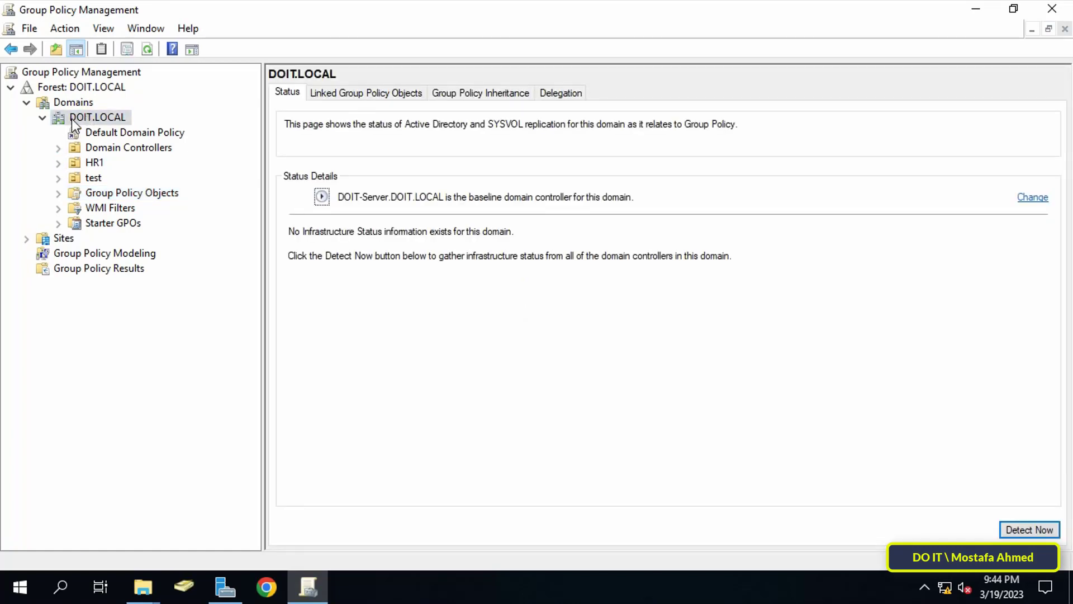
pyautogui.click(110, 194)
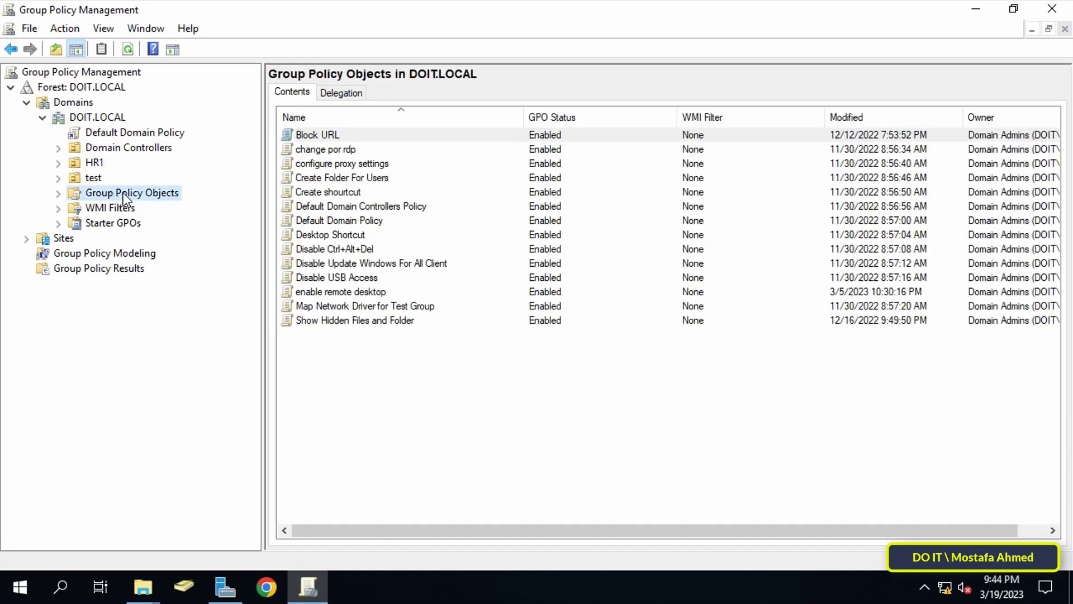
pyautogui.rightClick(168, 192)
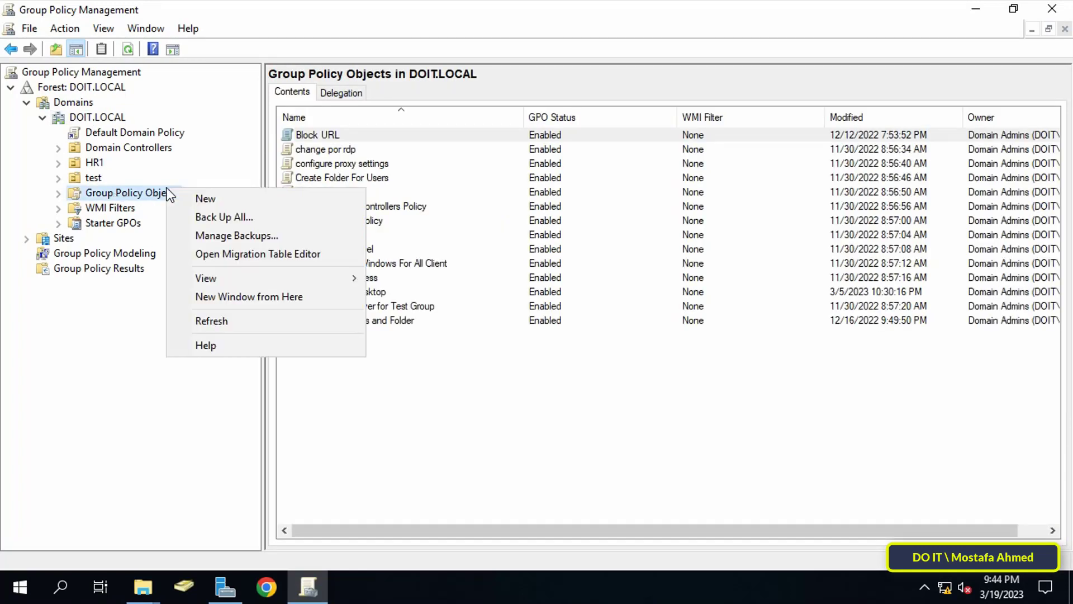
pyautogui.click(216, 203)
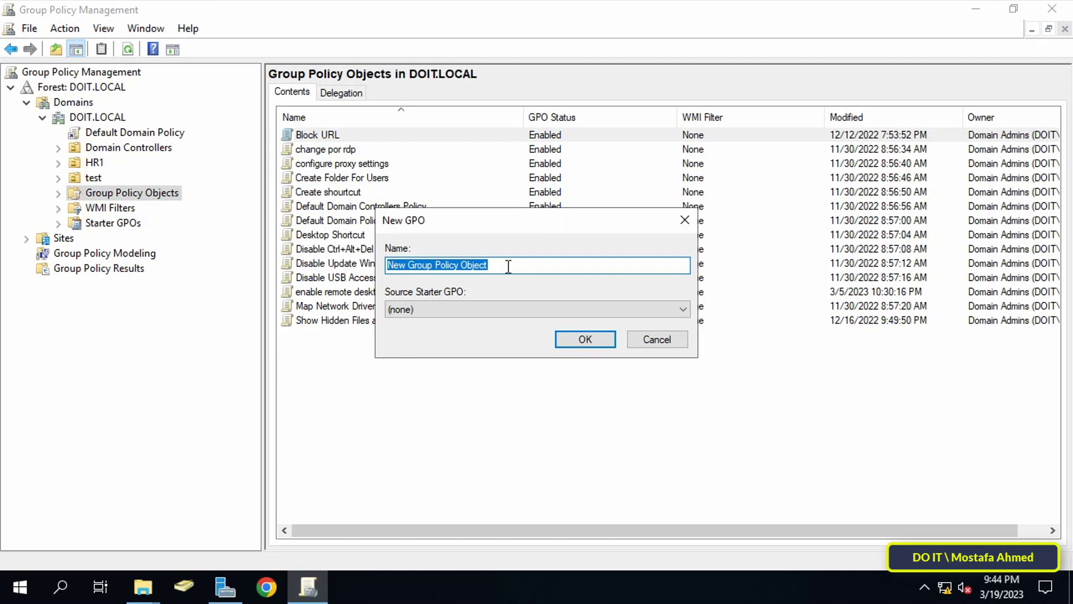
pyautogui.click(520, 266)
pyautogui.moveTo(544, 263); pyautogui.dragTo(296, 252)
pyautogui.write('Pin')
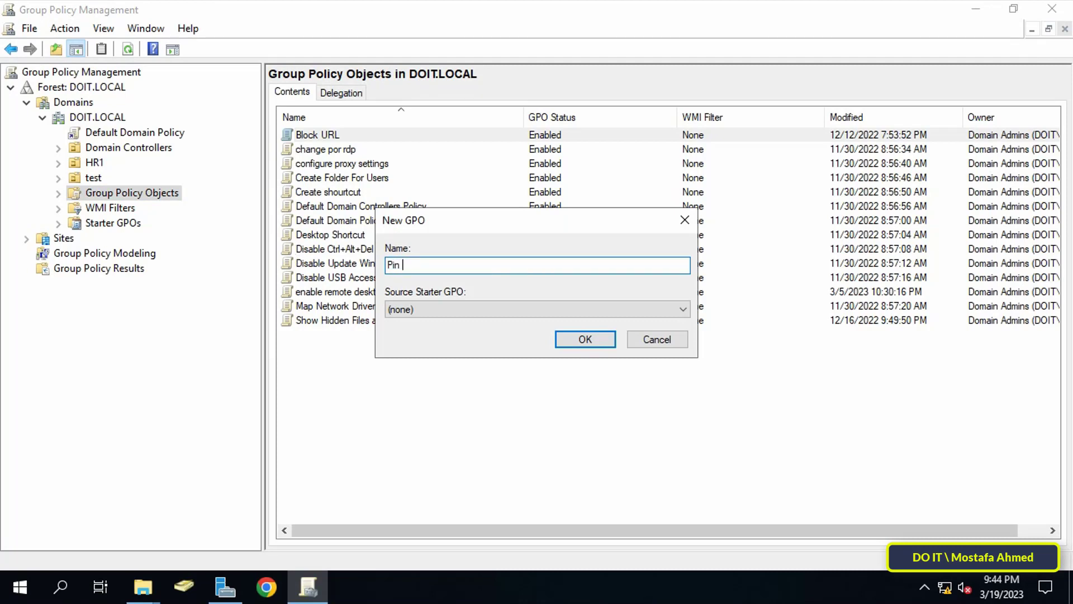
pyautogui.write(' Folder Shortcut')
pyautogui.click(582, 341)
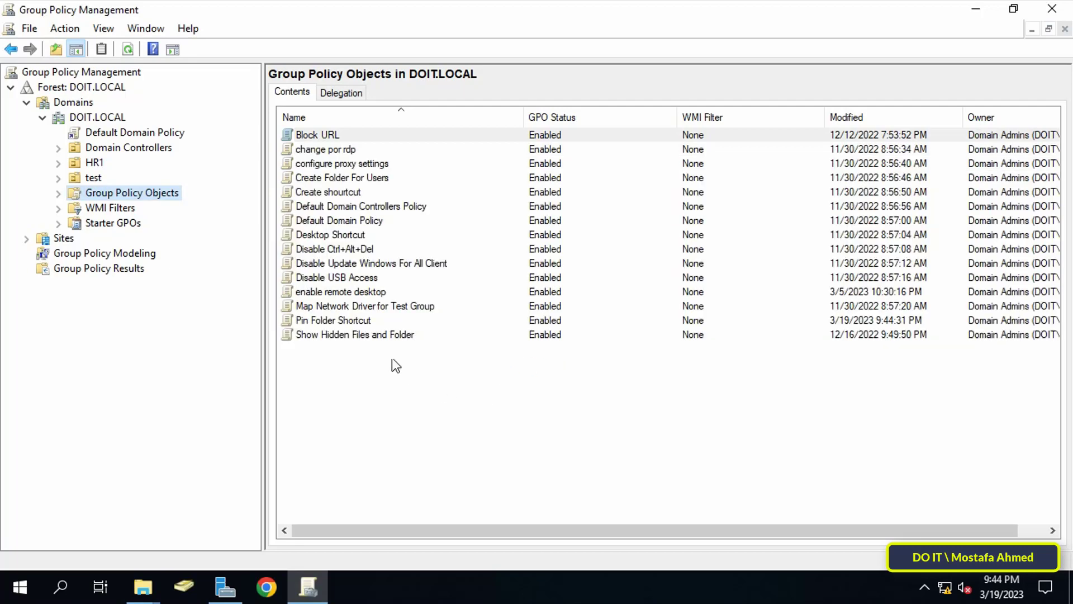
# Open the Pin Folder Shortcut policy for editing in a maximized editor with a widened policy tree
pyautogui.click(361, 322)
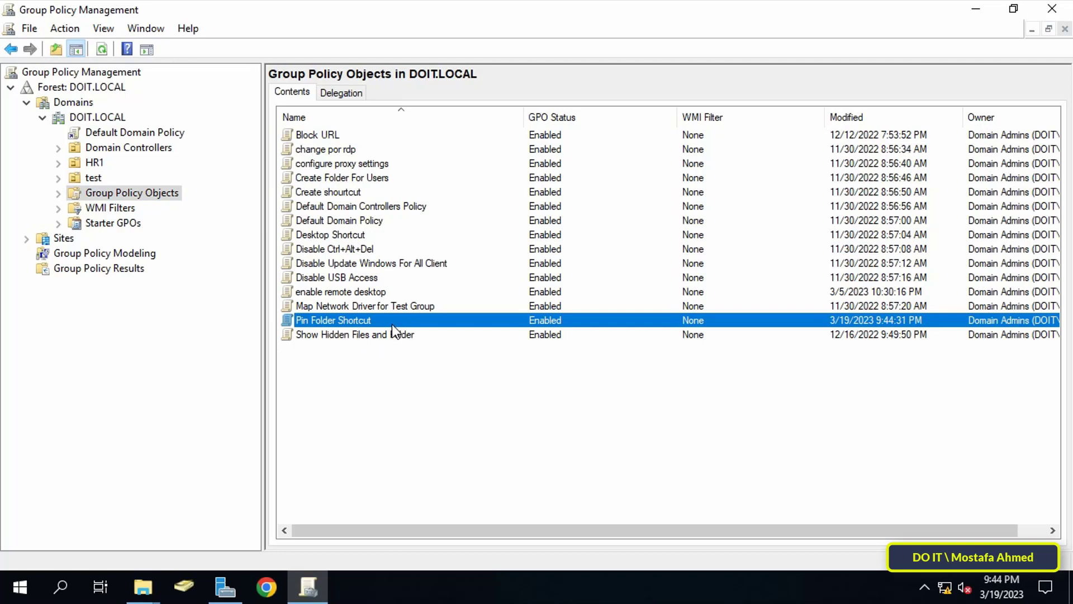
pyautogui.rightClick(413, 317)
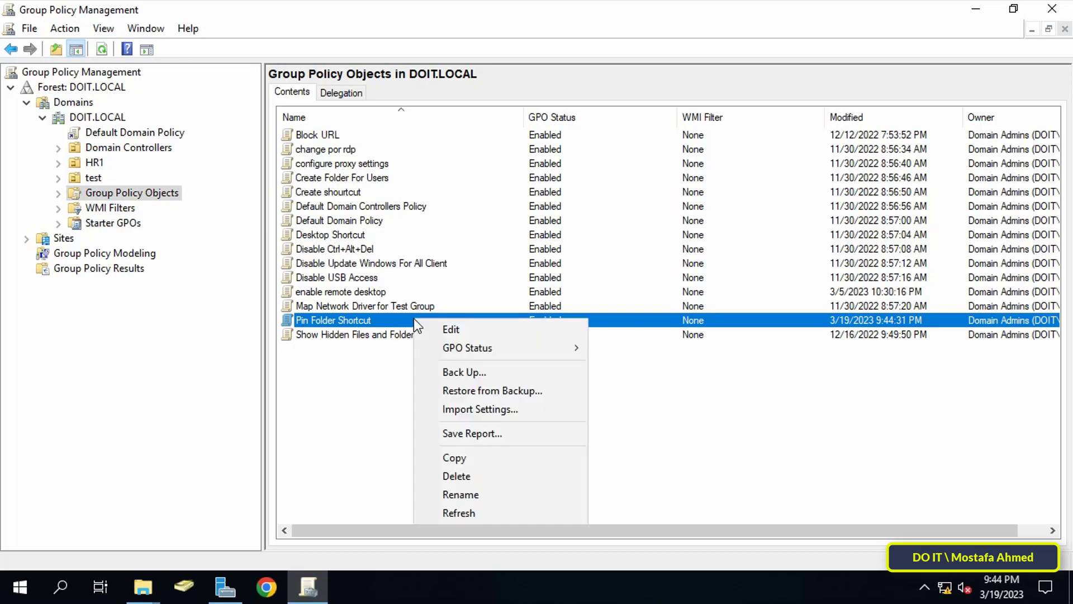
pyautogui.click(476, 331)
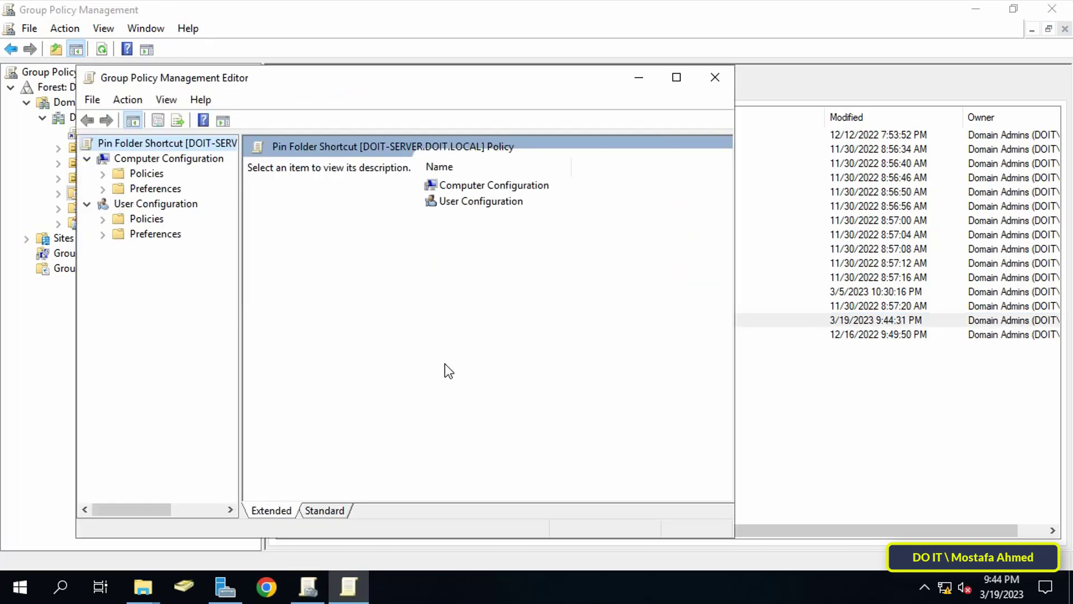
pyautogui.click(677, 77)
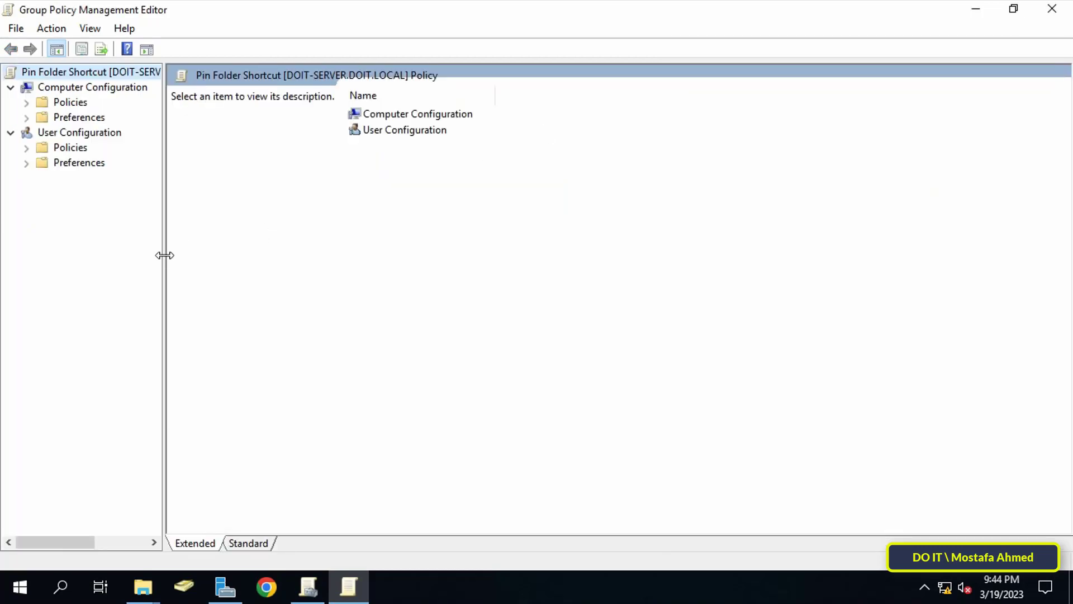
pyautogui.moveTo(163, 254); pyautogui.dragTo(201, 260)
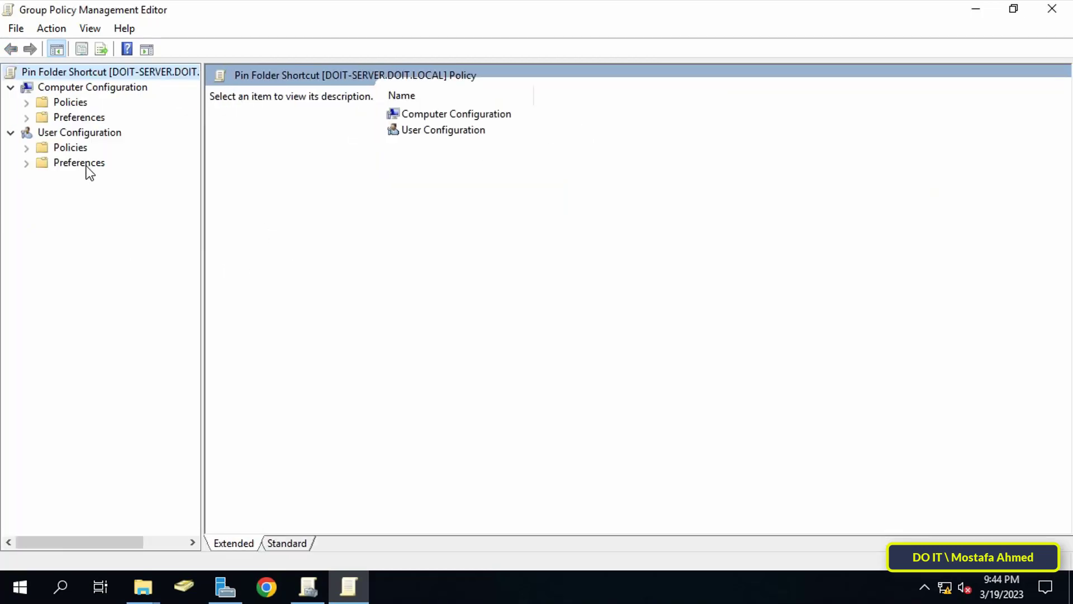
# Open the Shortcuts node in the Windows Settings preferences of the policy's User Configuration
pyautogui.click(88, 137)
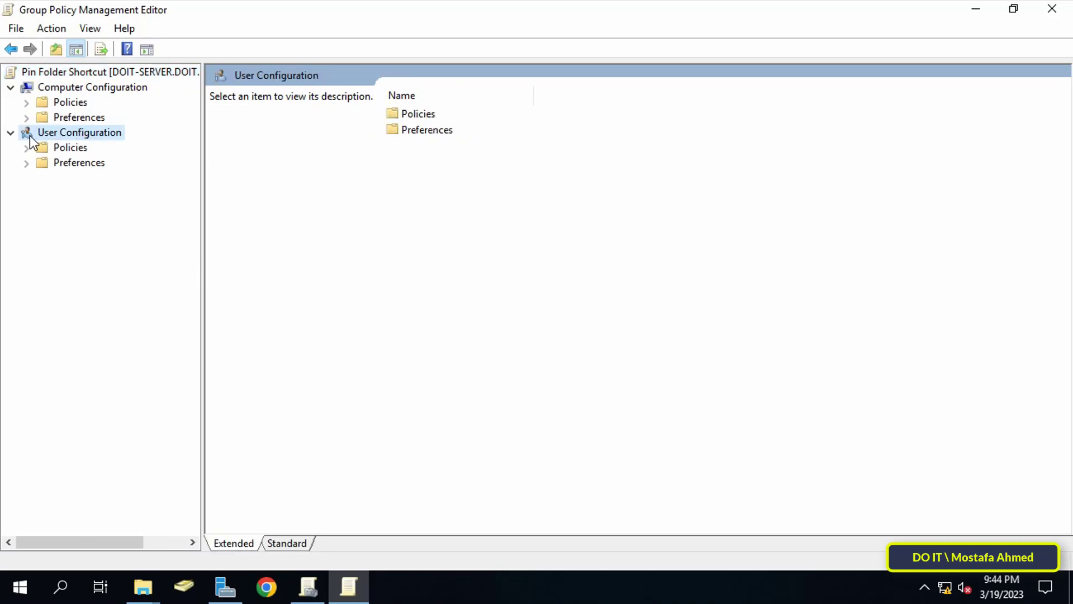
pyautogui.click(26, 162)
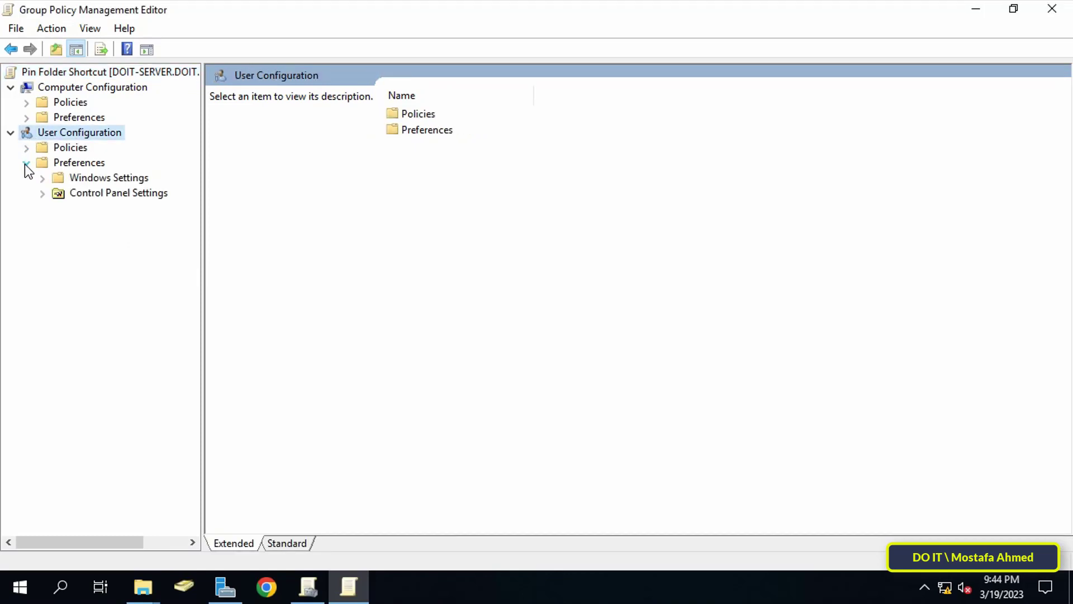
pyautogui.click(43, 178)
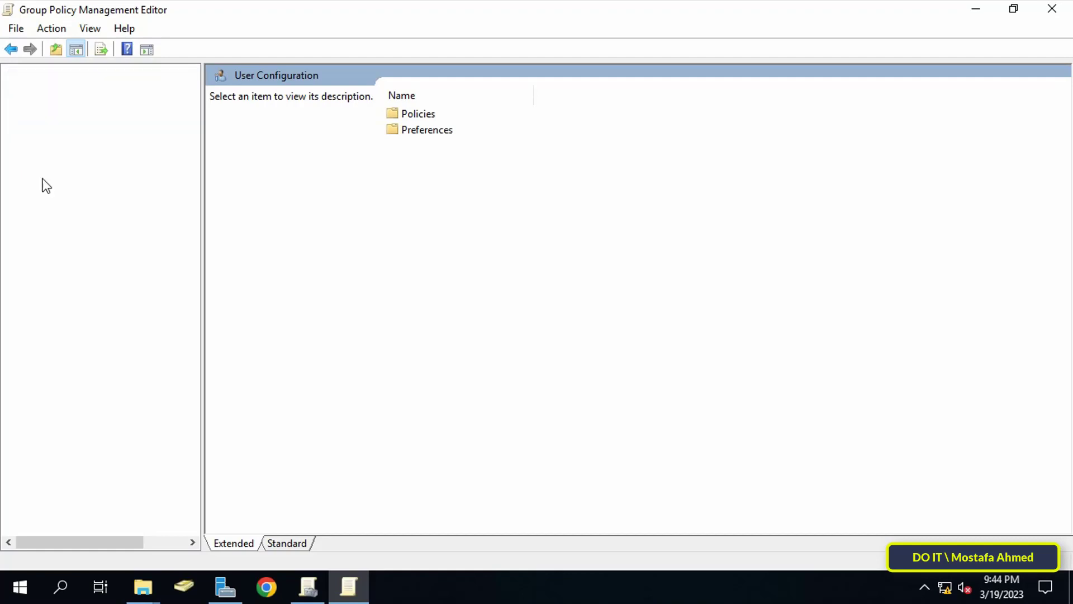
pyautogui.click(110, 301)
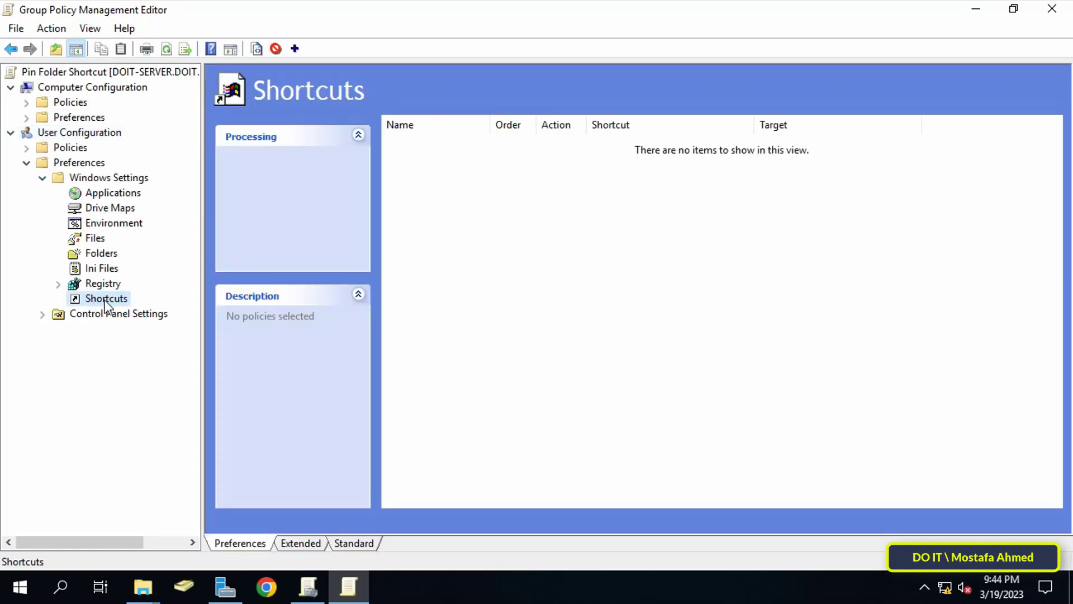
# Create a new shortcut preference item with the Update action and name it DO IT
pyautogui.rightClick(595, 278)
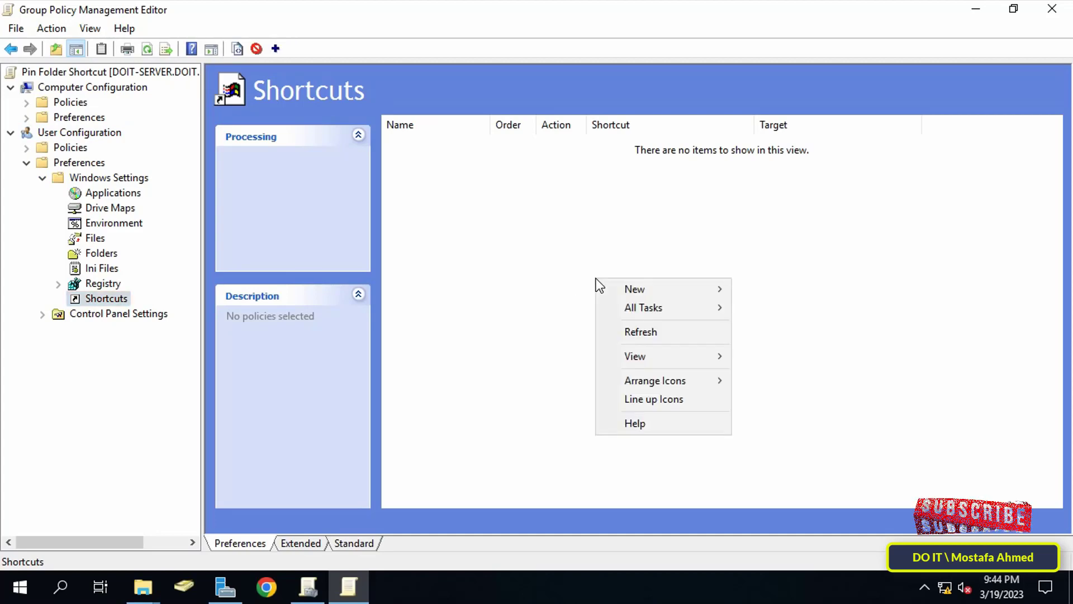
pyautogui.moveTo(623, 287)
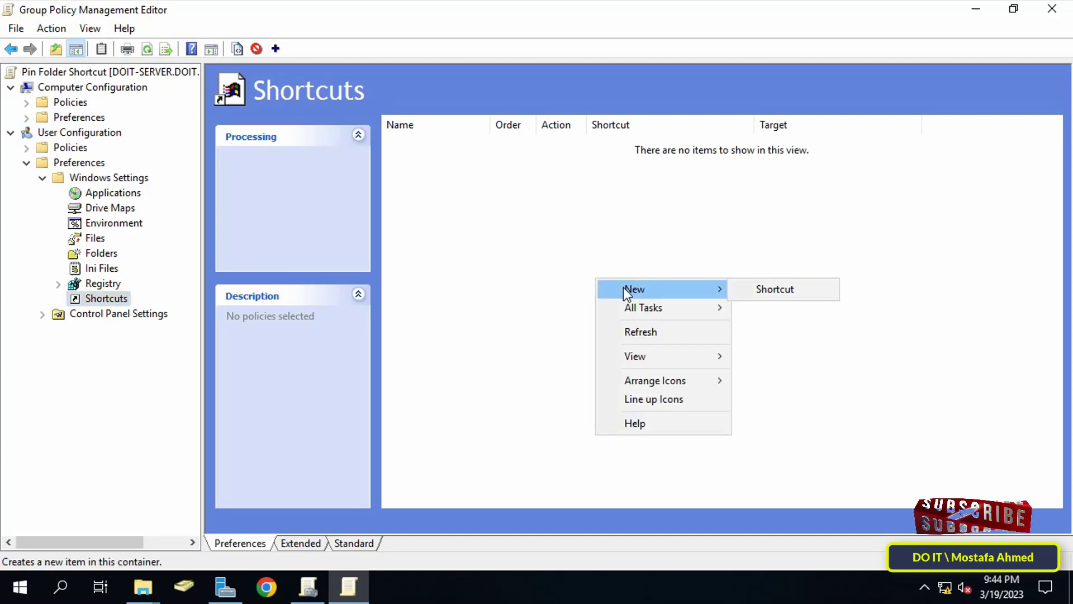
pyautogui.click(755, 288)
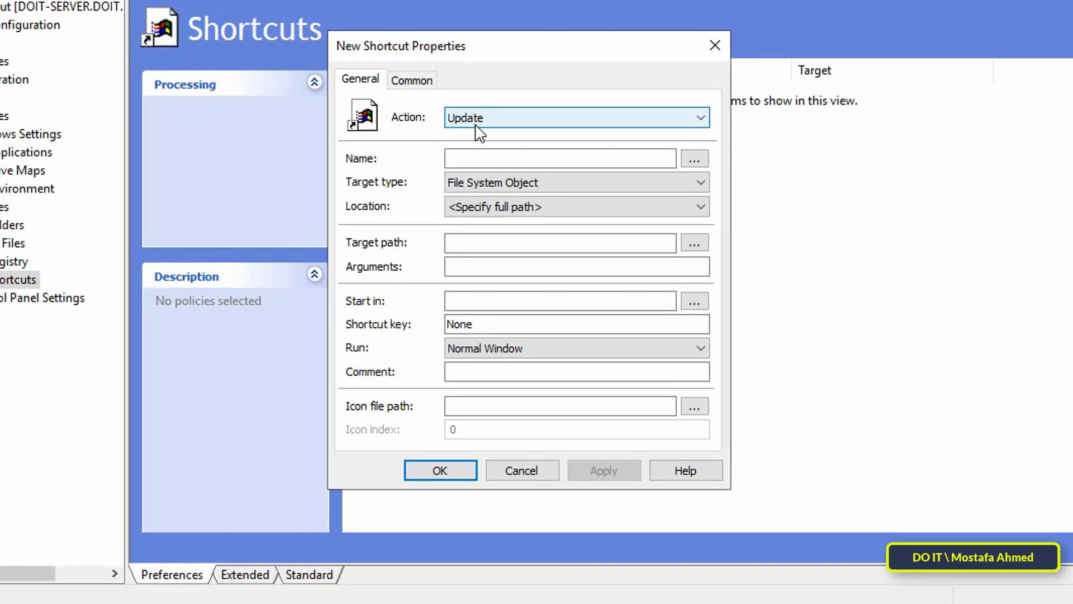
pyautogui.click(475, 159)
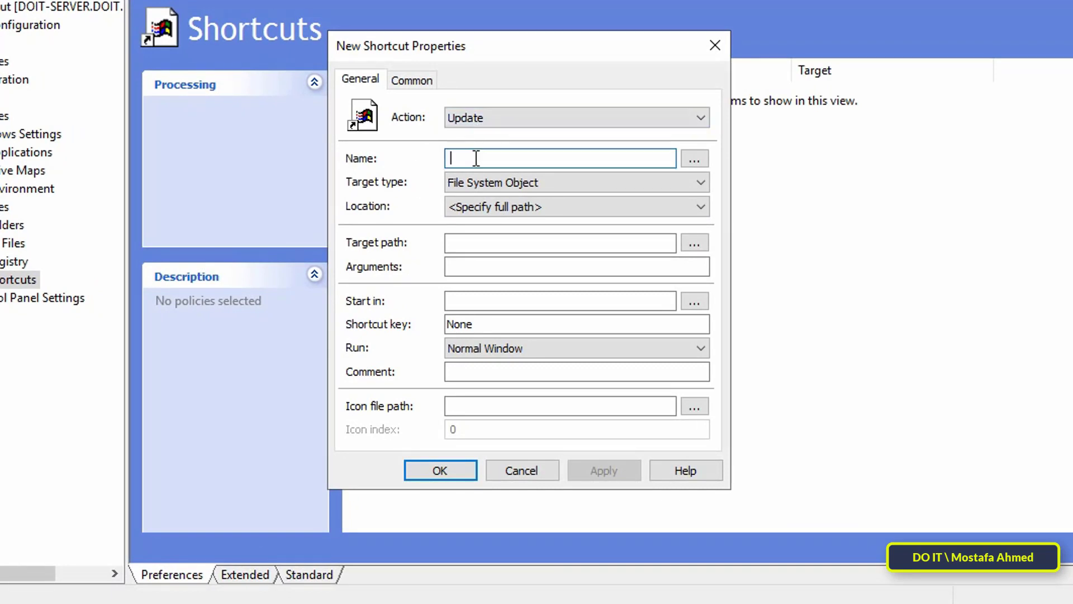
pyautogui.write('DO')
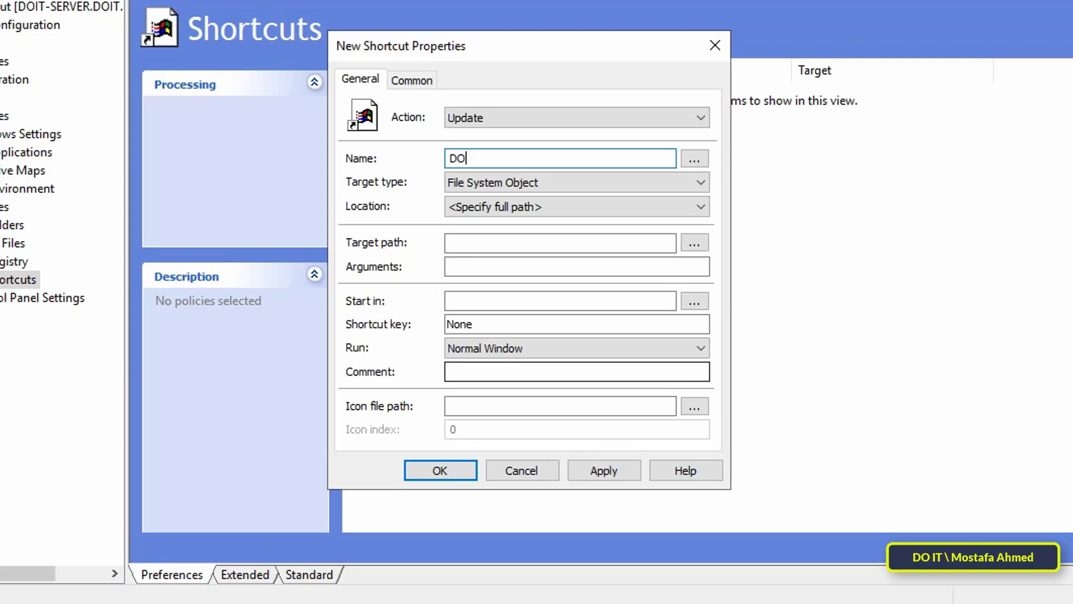
pyautogui.write(' IT')
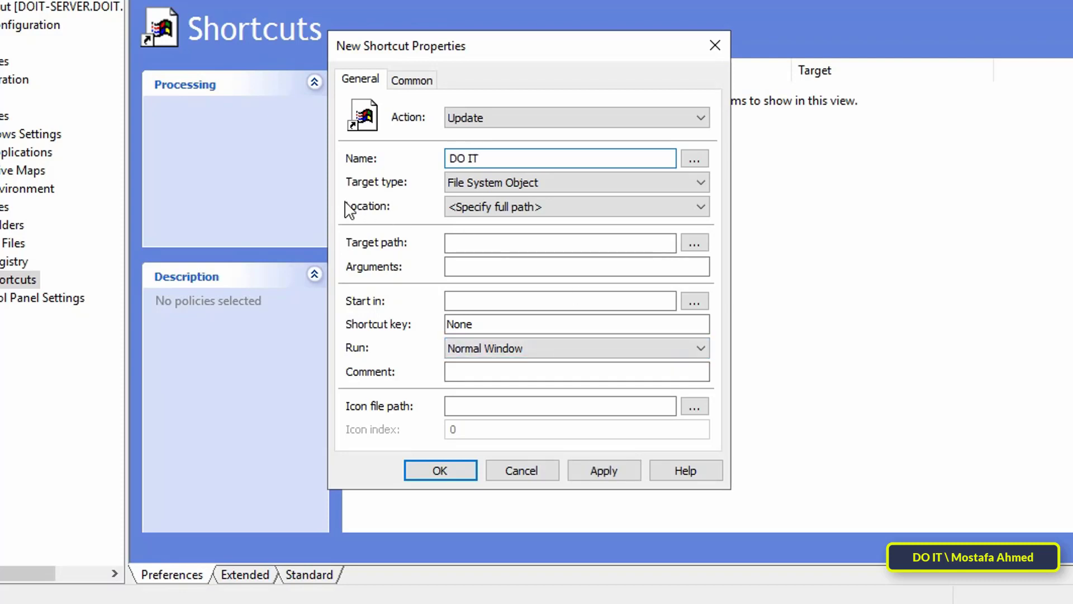
# Set the shortcut's target type to File System Object and its location to Start Menu
pyautogui.click(708, 184)
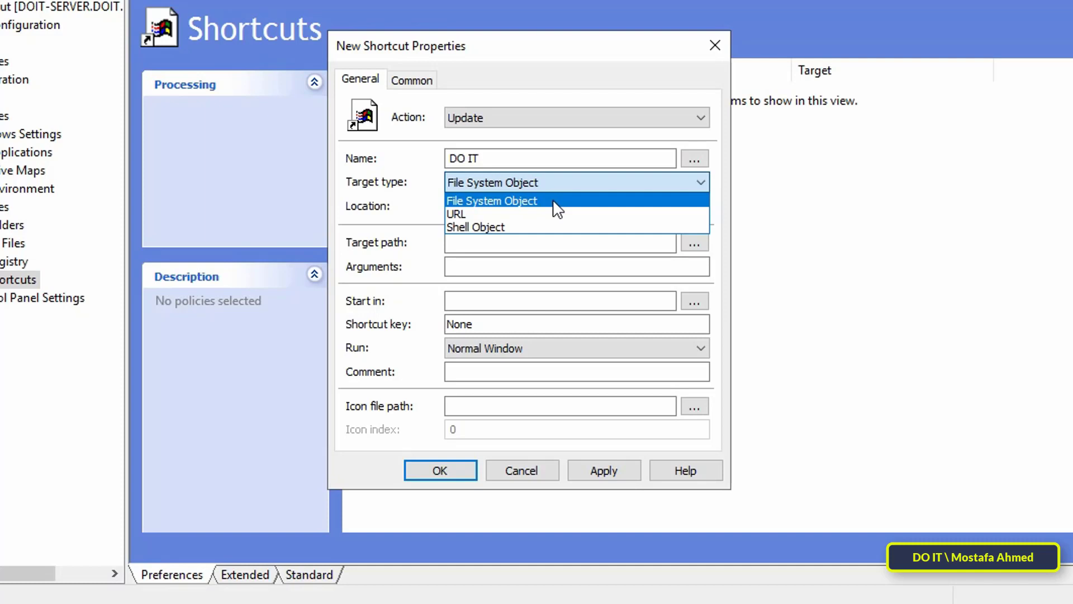
pyautogui.click(577, 203)
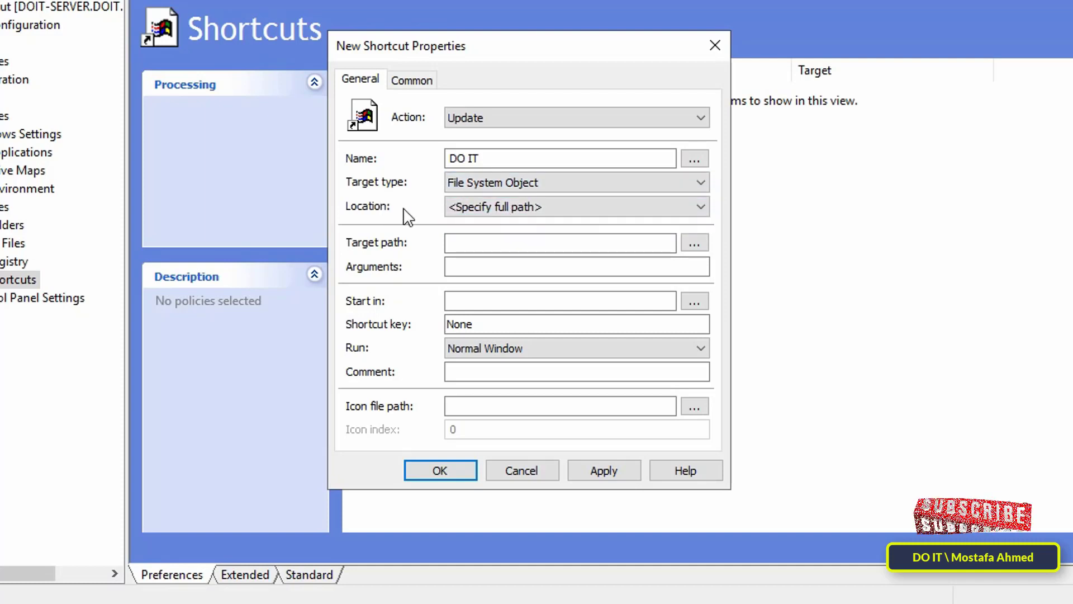
pyautogui.click(700, 207)
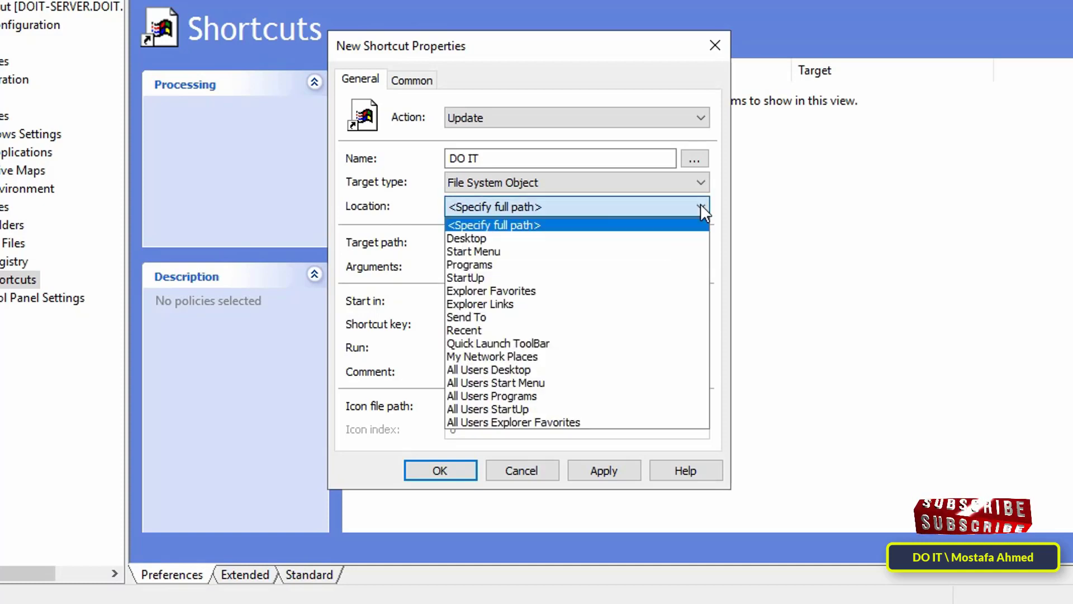
pyautogui.click(522, 253)
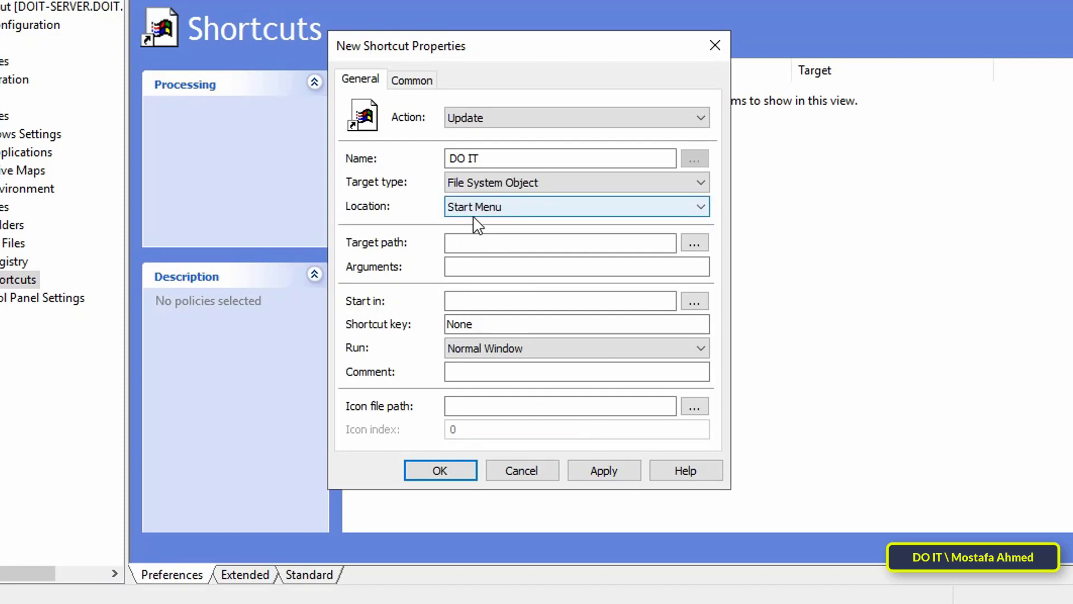
# Copy the network path of the shared DO IT folder from its open properties window
pyautogui.click(500, 246)
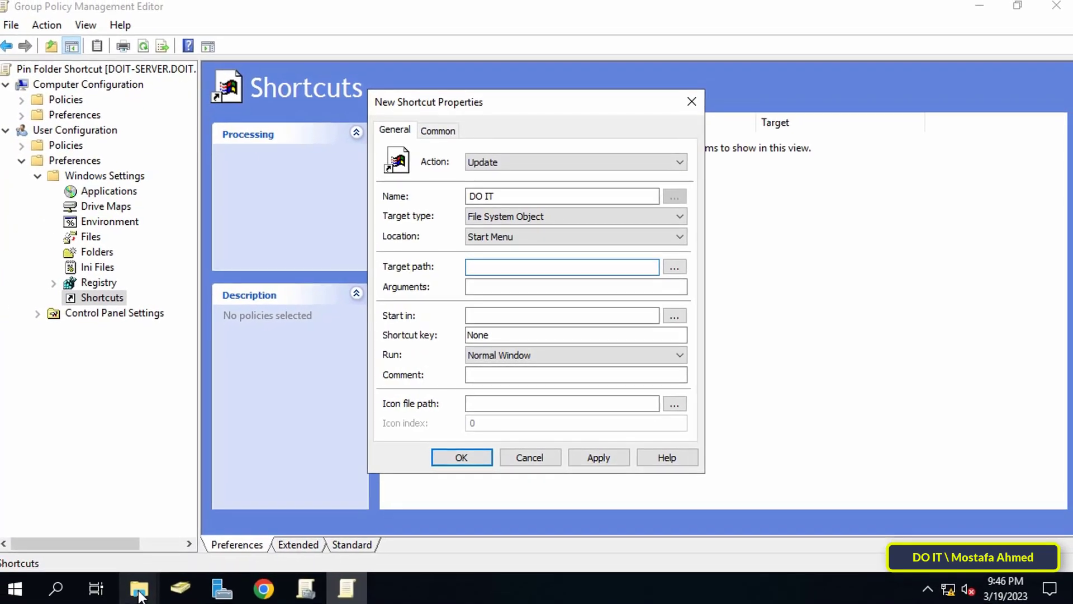
pyautogui.click(140, 593)
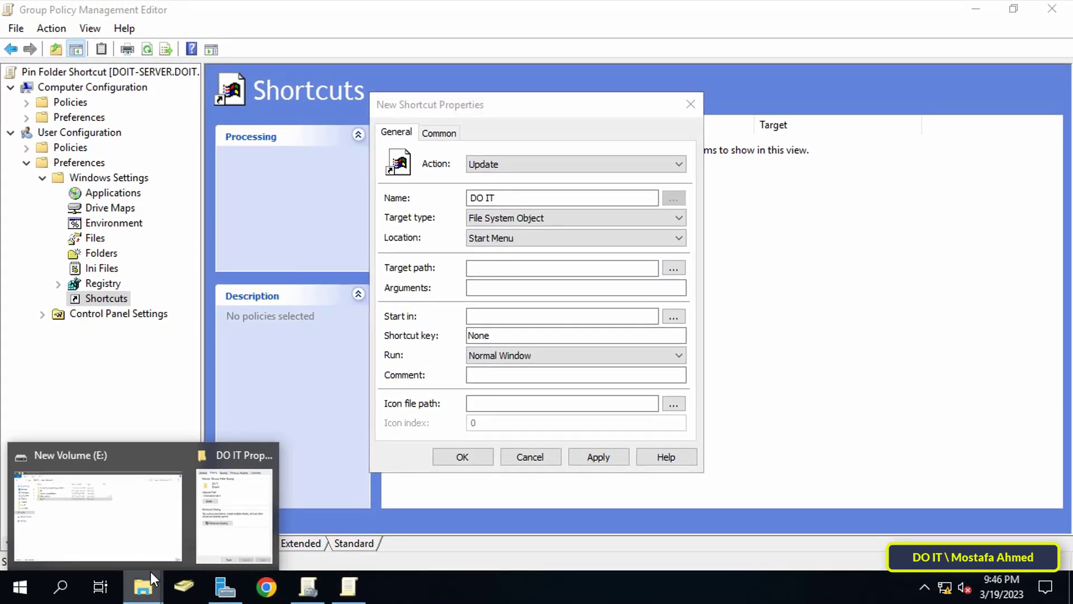
pyautogui.click(207, 529)
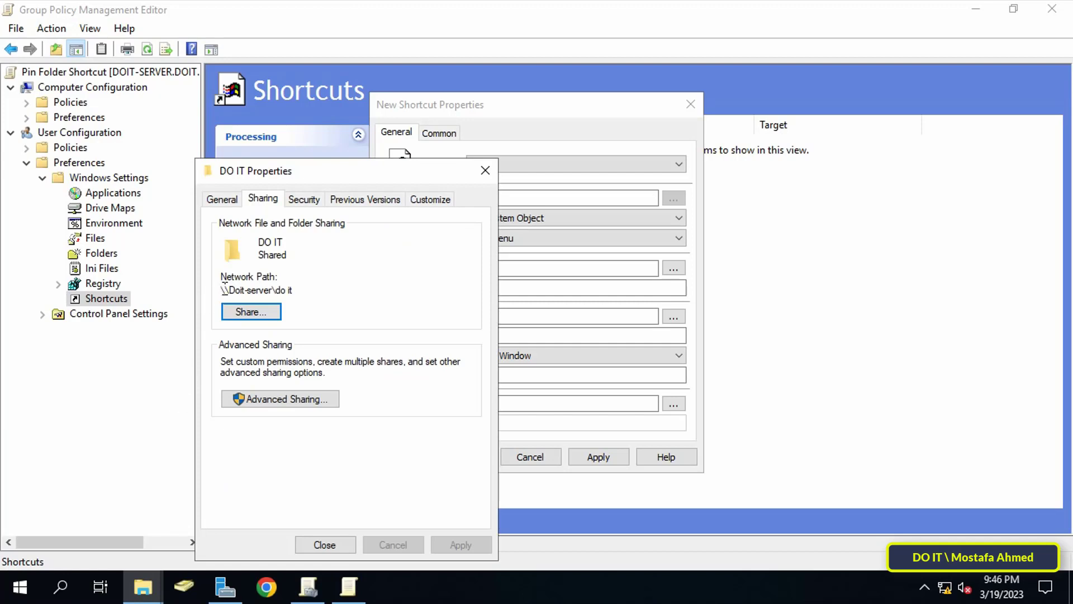
pyautogui.moveTo(225, 288)
pyautogui.mouseDown()
pyautogui.moveTo(293, 289)
pyautogui.moveTo(210, 296)
pyautogui.mouseUp()
pyautogui.doubleClick(266, 288)
pyautogui.doubleClick(266, 289)
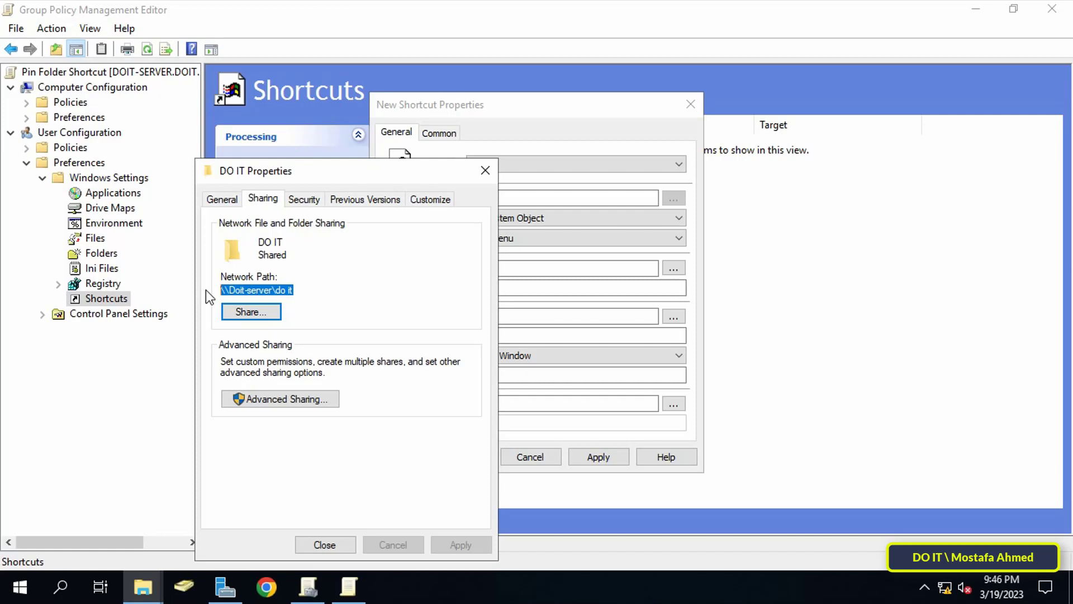
pyautogui.rightClick(241, 289)
pyautogui.click(283, 342)
# Set the shortcut's target path to \\Doit-server\do it, save the item, and close the folder properties and policy editor
pyautogui.click(539, 436)
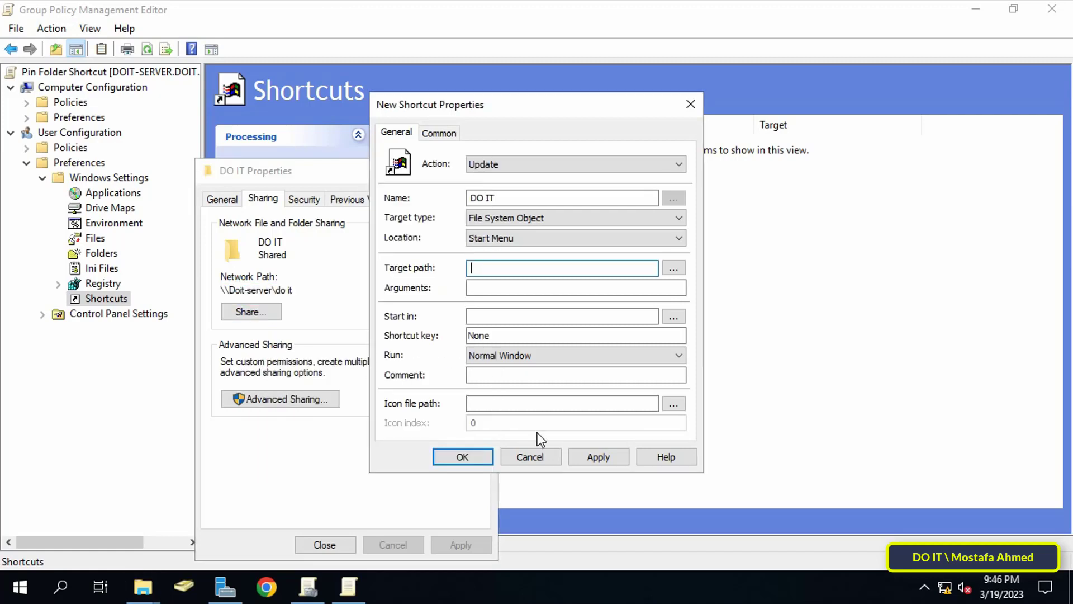
pyautogui.rightClick(501, 270)
pyautogui.click(325, 545)
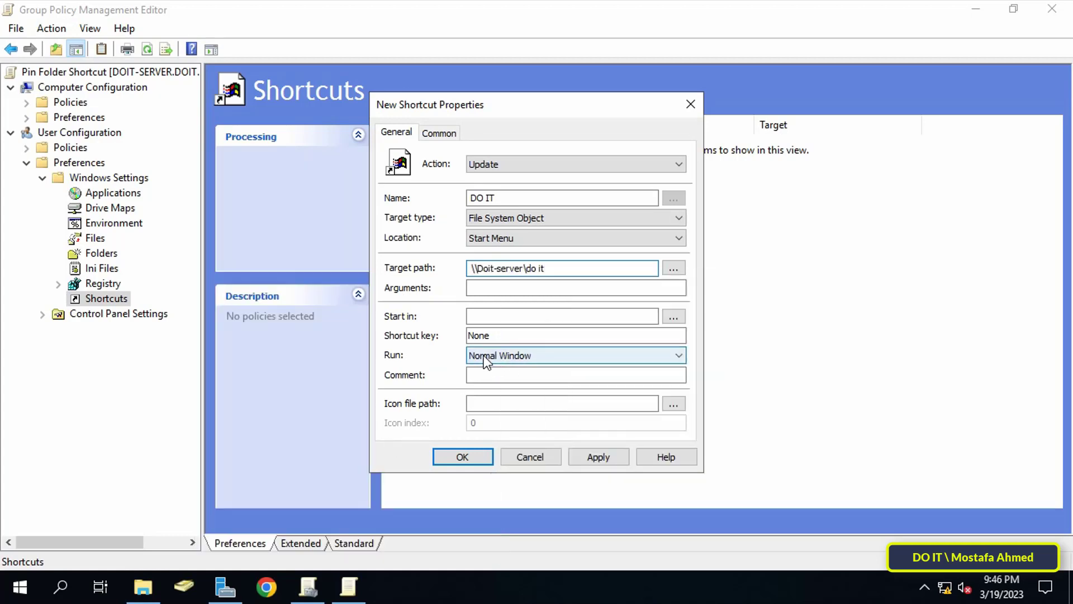
pyautogui.click(582, 457)
pyautogui.click(463, 457)
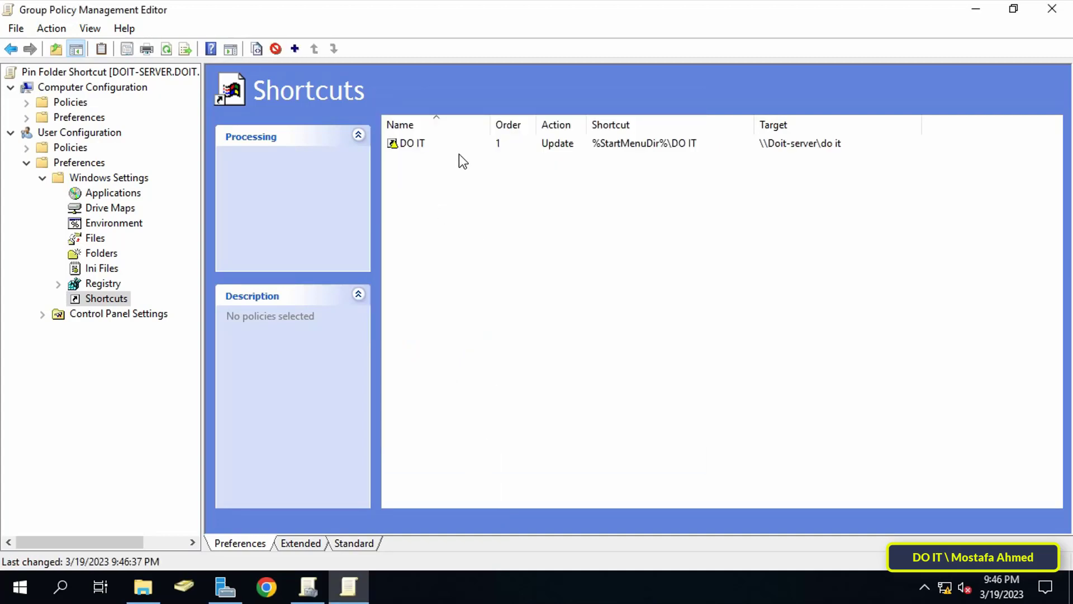
pyautogui.click(1051, 9)
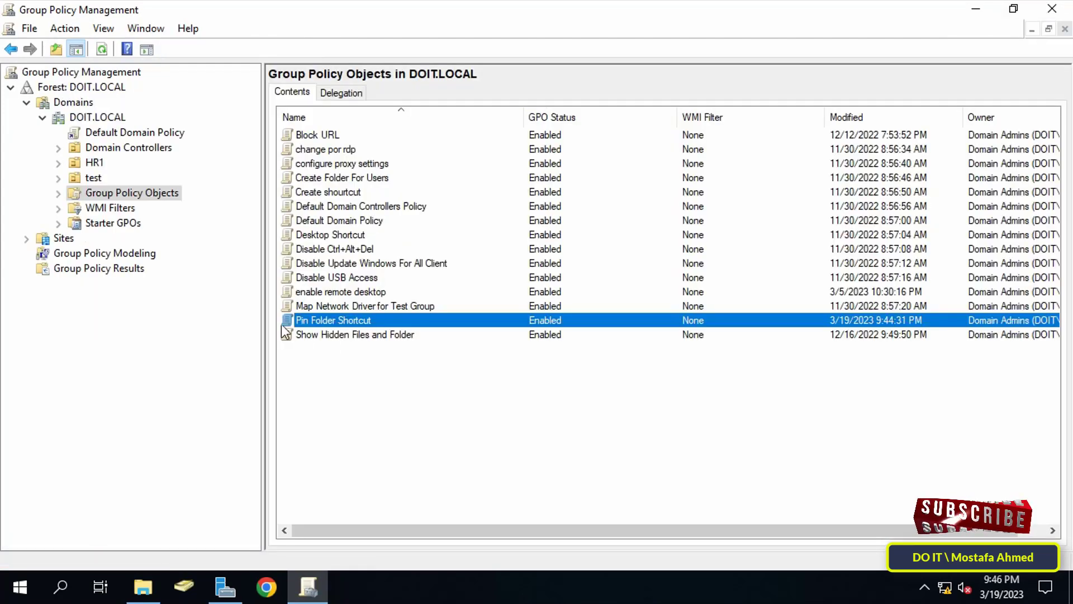
# Link the existing Pin Folder Shortcut policy to the test organizational unit in DOIT.LOCAL
pyautogui.click(90, 179)
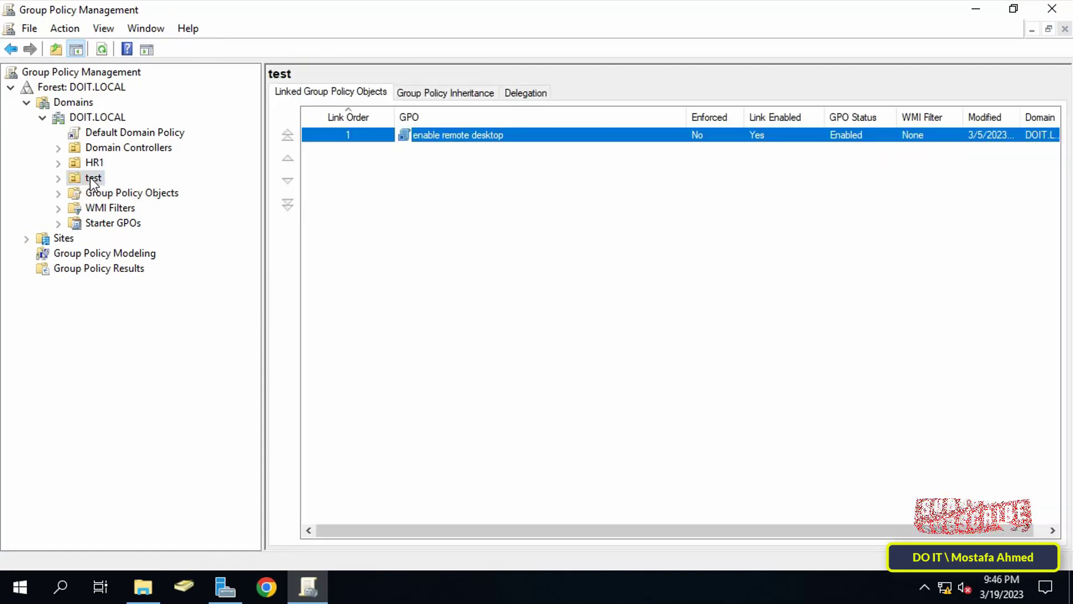
pyautogui.rightClick(90, 178)
pyautogui.click(182, 207)
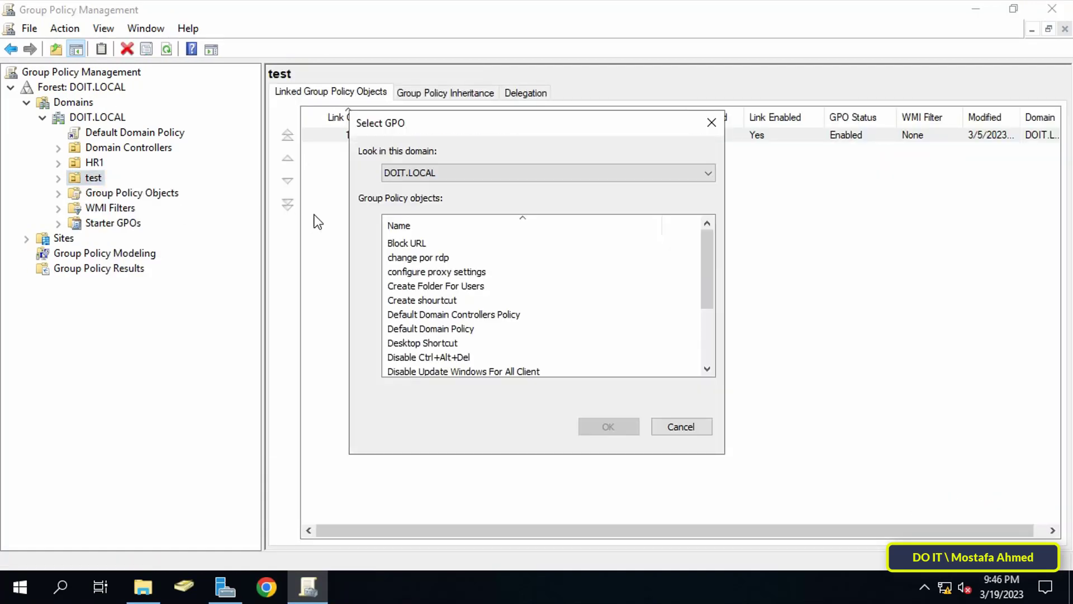
pyautogui.scroll(-2, 576, 339)
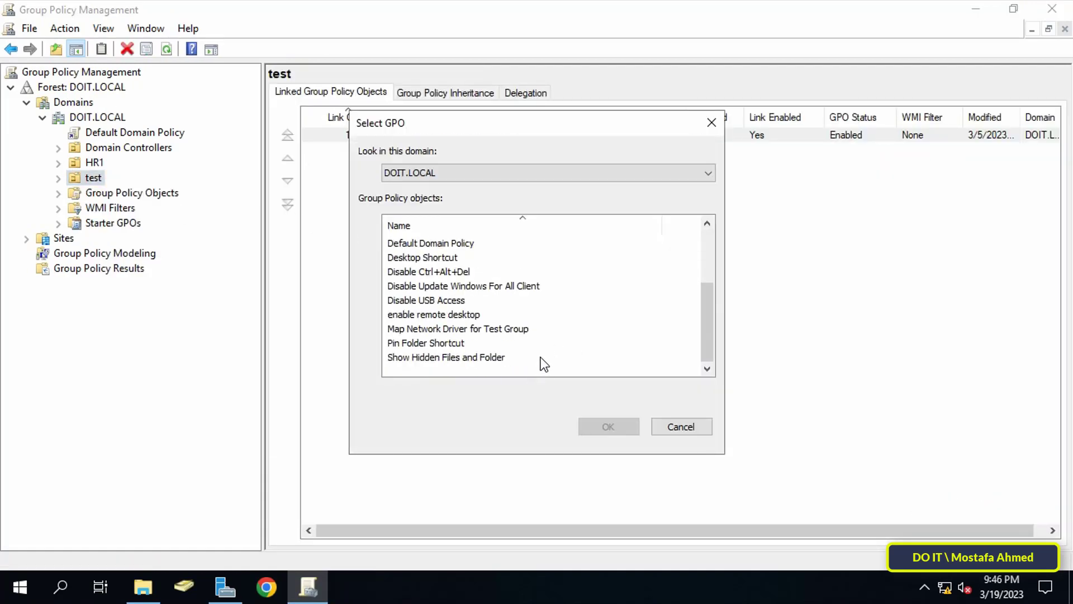
pyautogui.moveTo(706, 333)
pyautogui.mouseDown()
pyautogui.moveTo(706, 291)
pyautogui.moveTo(710, 338)
pyautogui.mouseUp()
pyautogui.click(451, 343)
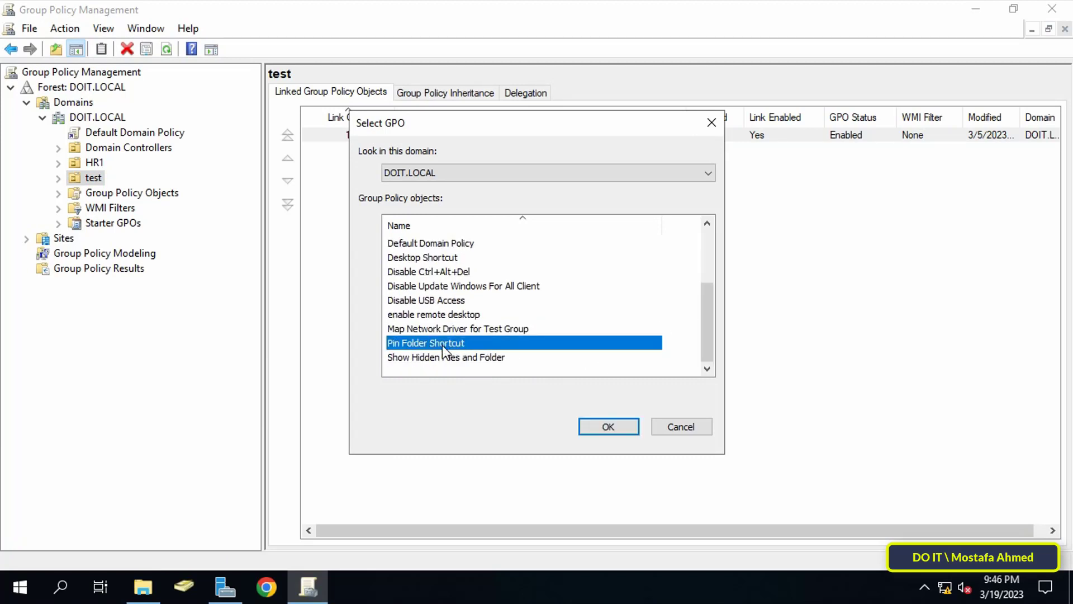
pyautogui.click(598, 428)
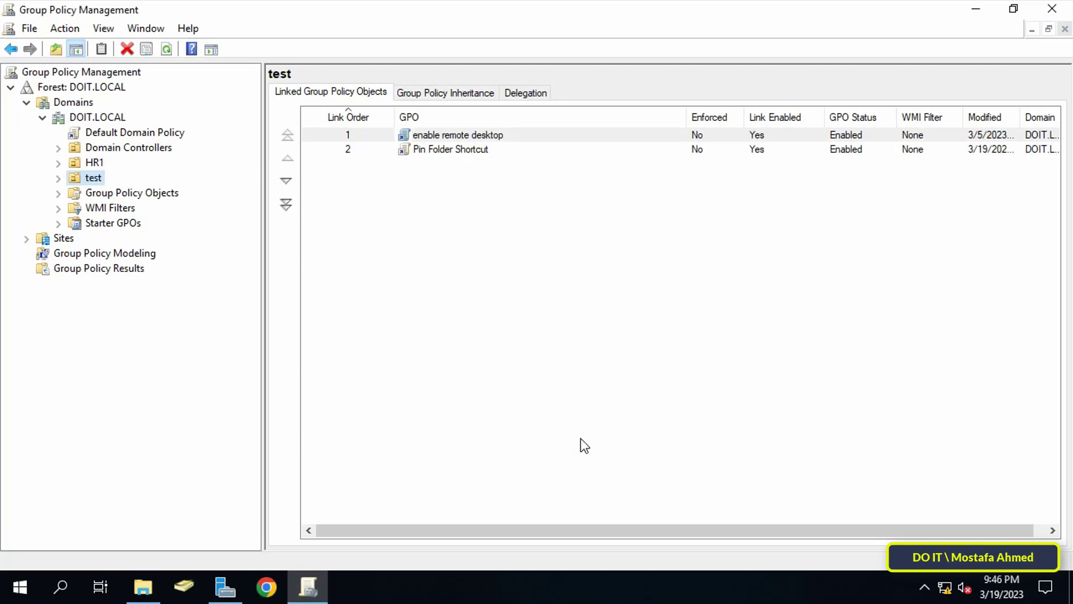
pyautogui.click(451, 157)
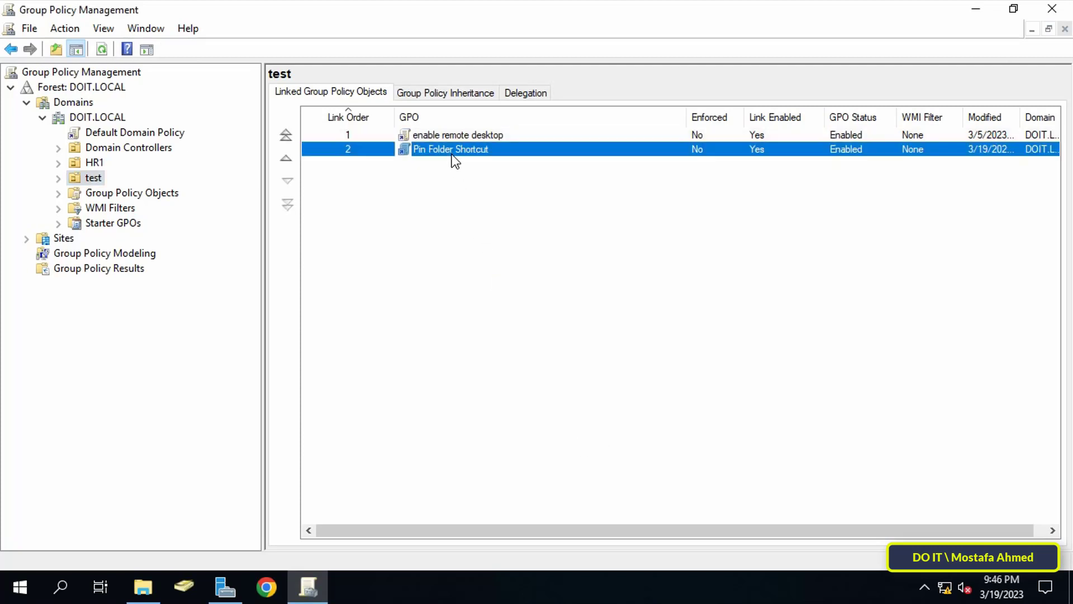
pyautogui.click(494, 348)
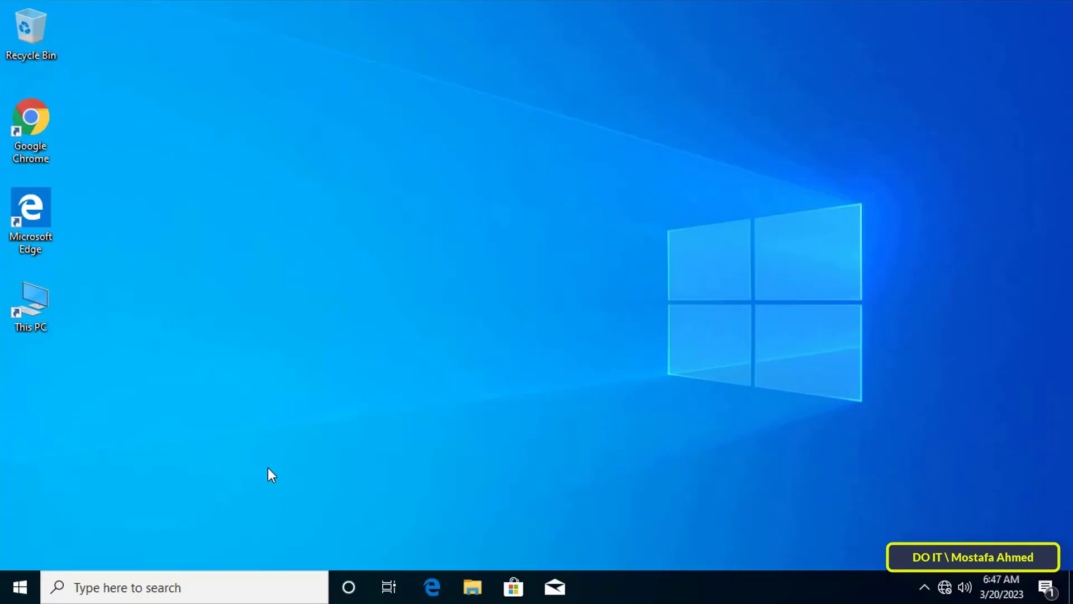
# On the client computer, run gpupdate /force in Command Prompt and close the console
pyautogui.click(20, 586)
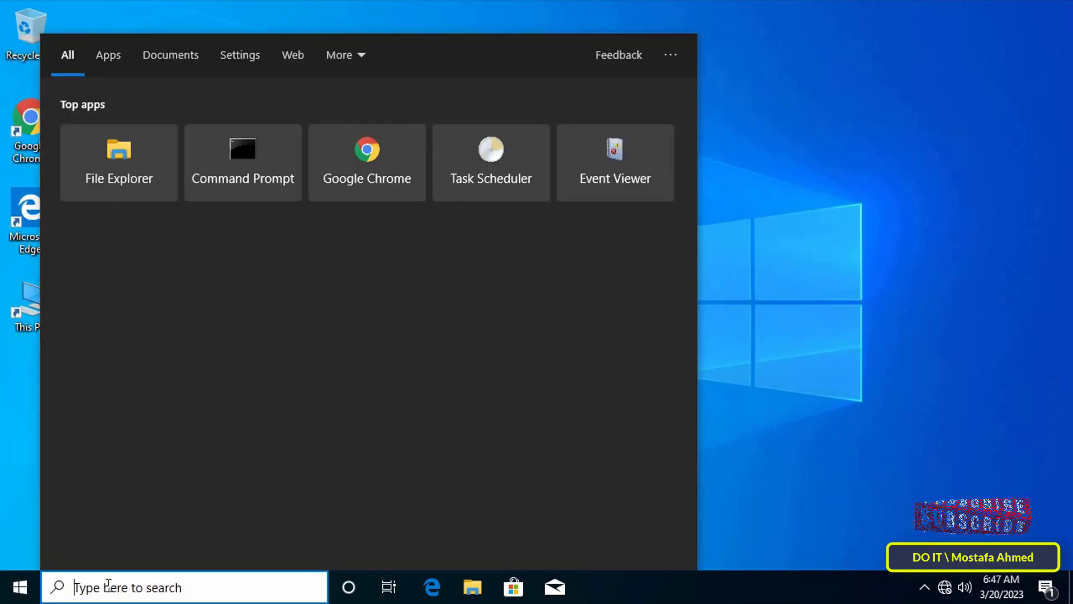
pyautogui.write('cmd')
pyautogui.press('Return')
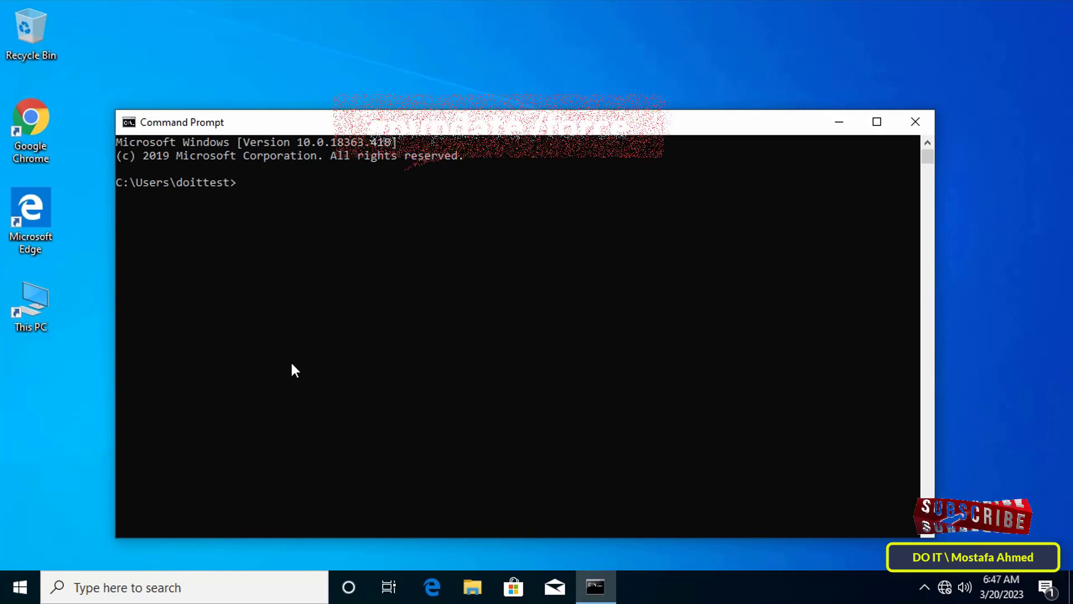
pyautogui.write('gpupdate /force')
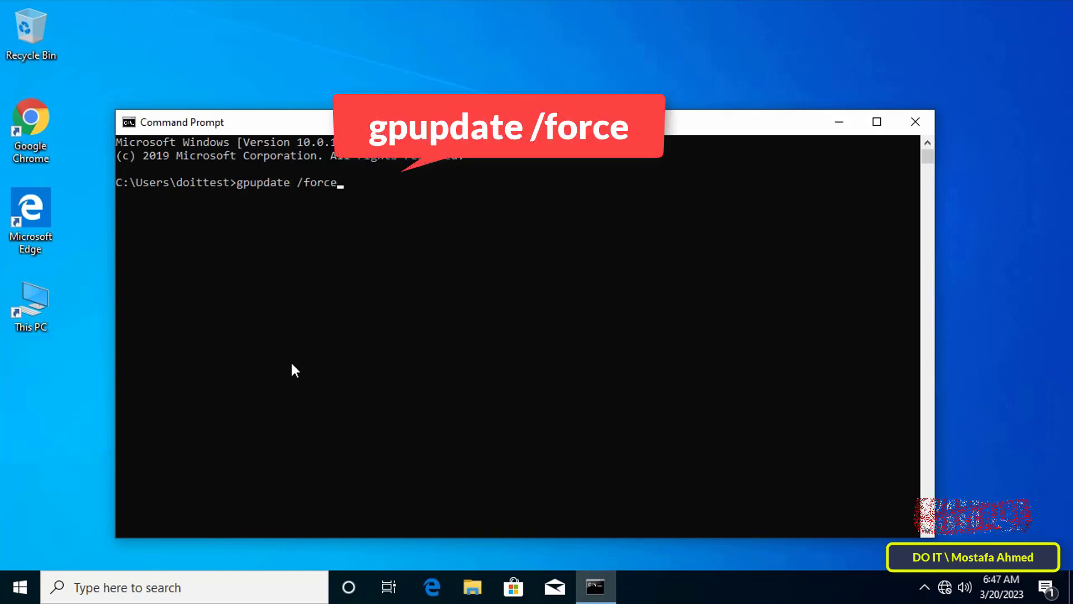
pyautogui.press('Return')
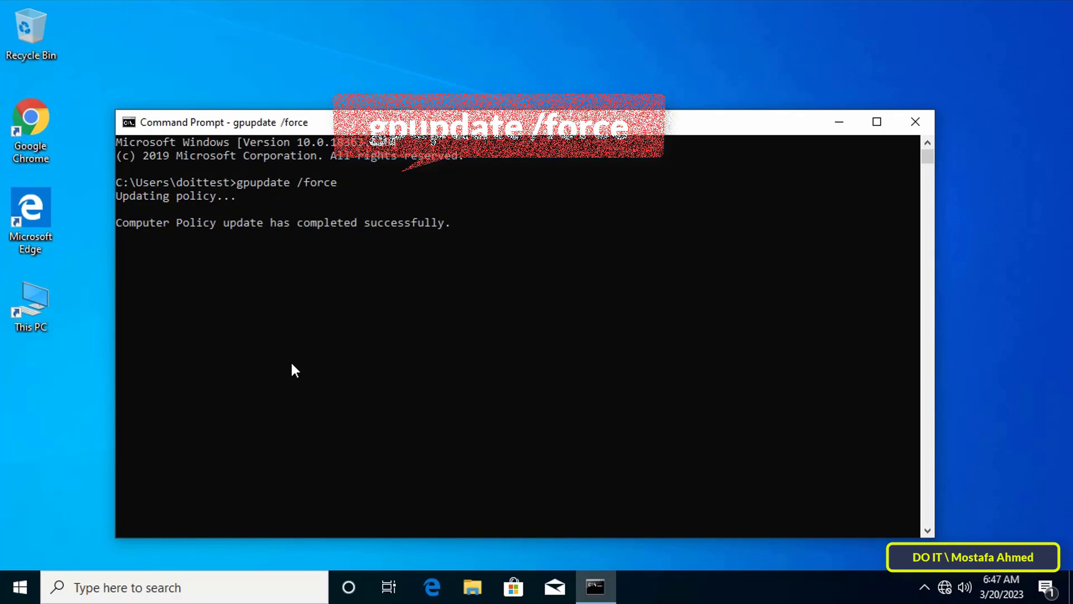
pyautogui.click(913, 122)
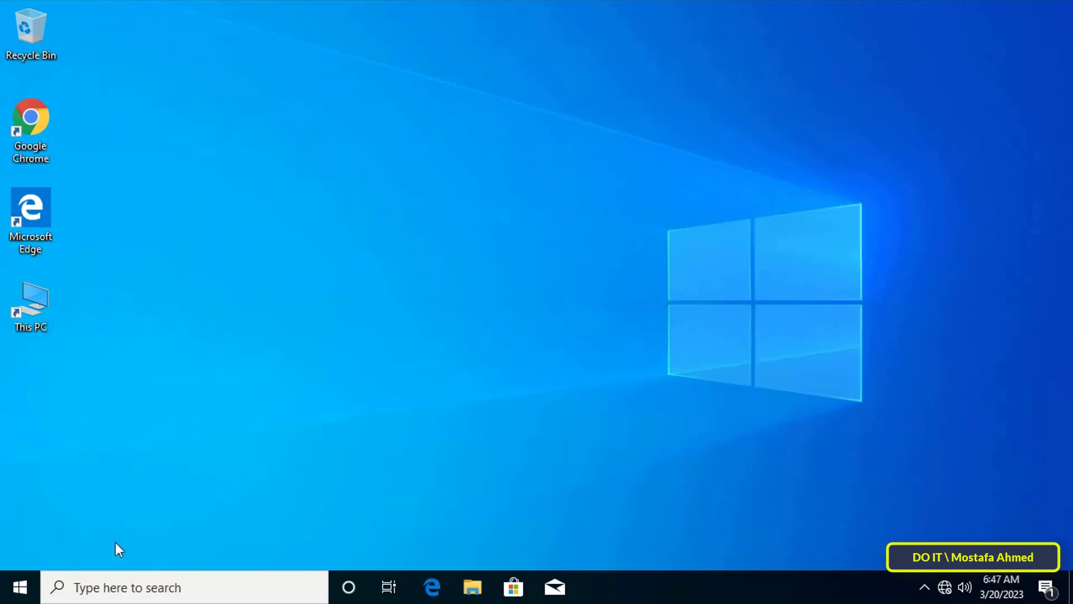
# Try to open the deployed DO IT shortcut from the client's Start menu
pyautogui.click(20, 587)
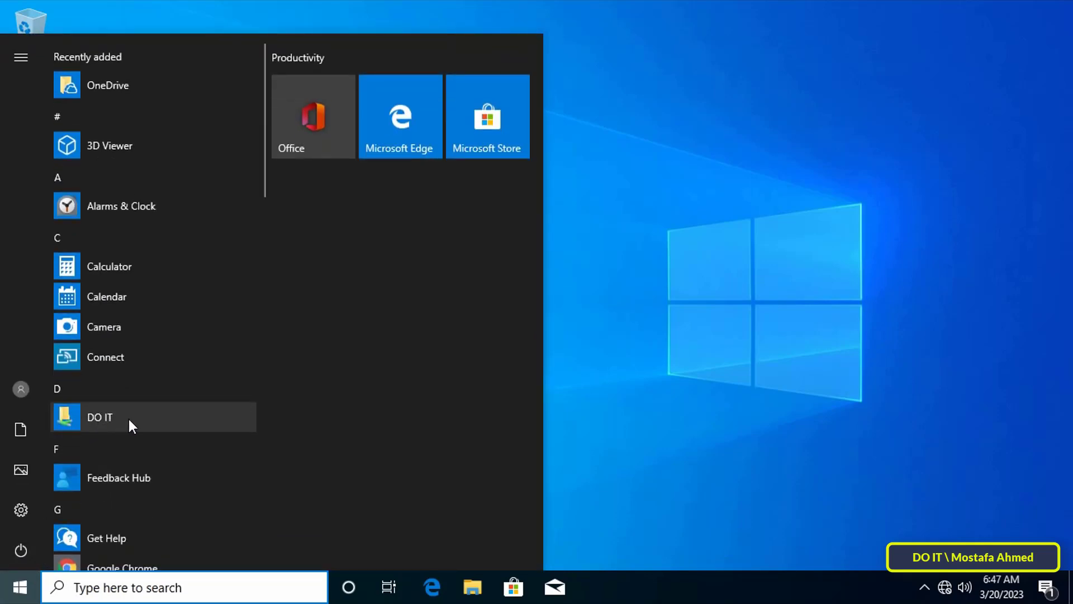
pyautogui.click(199, 417)
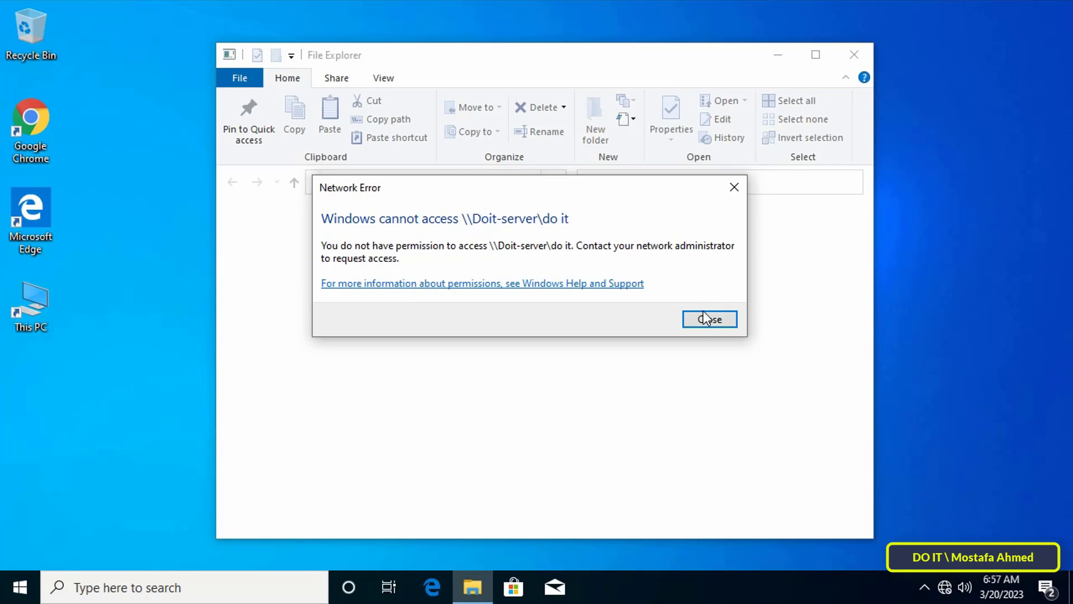
pyautogui.click(703, 312)
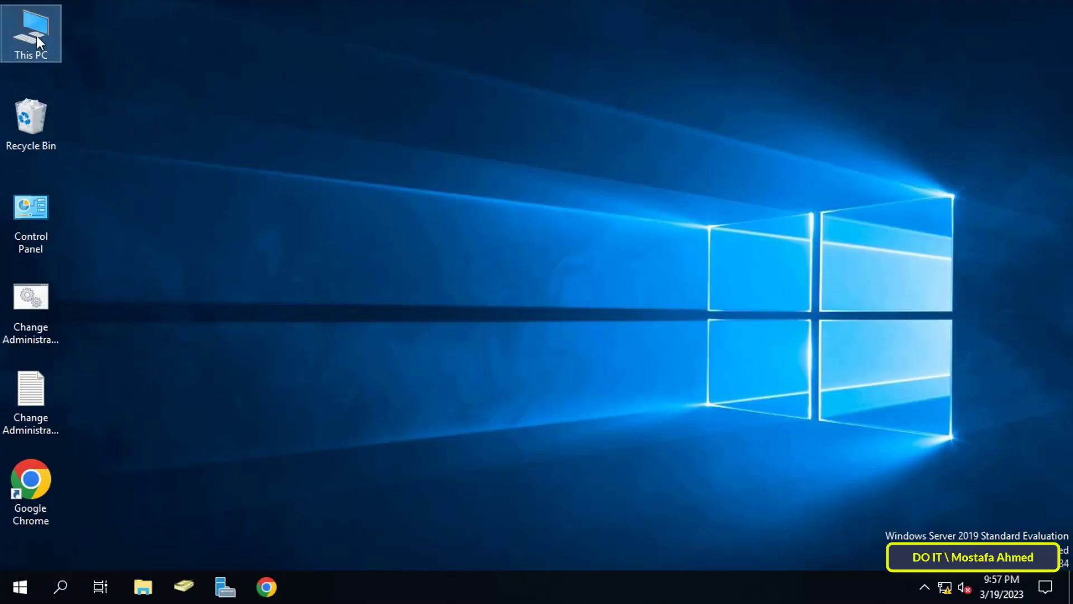
# On the server, open the security permissions of the DO IT folder on New Volume (E:) for editing
pyautogui.doubleClick(37, 40)
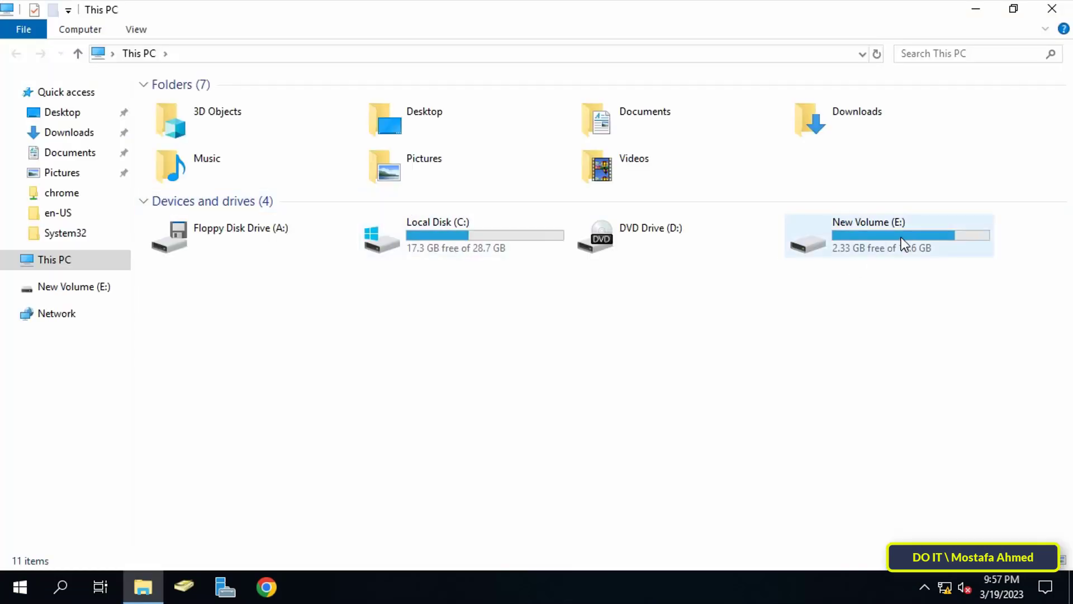
pyautogui.doubleClick(901, 243)
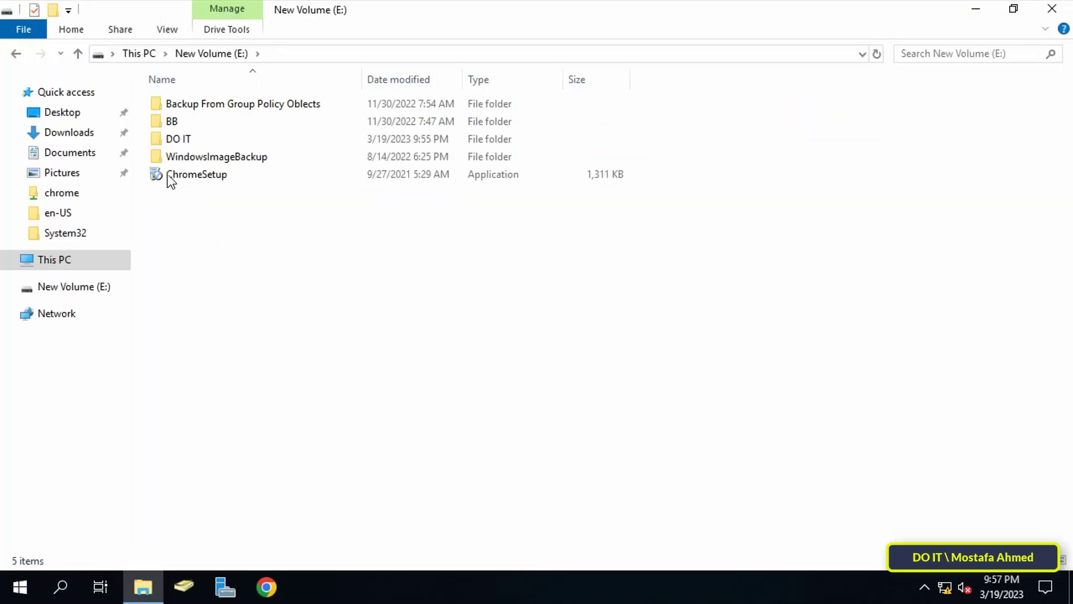
pyautogui.rightClick(184, 140)
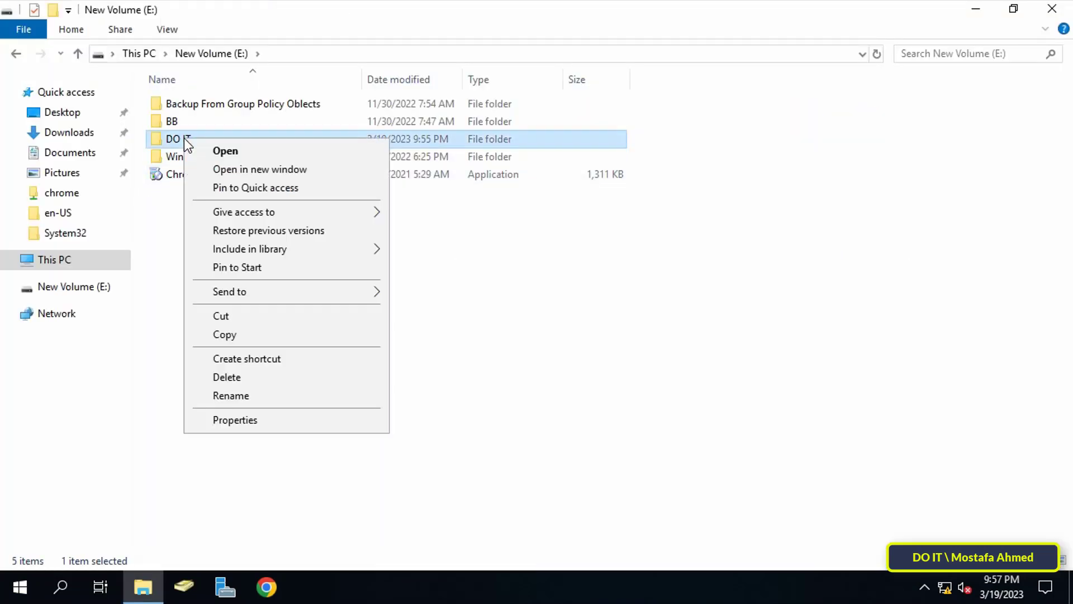
pyautogui.click(264, 419)
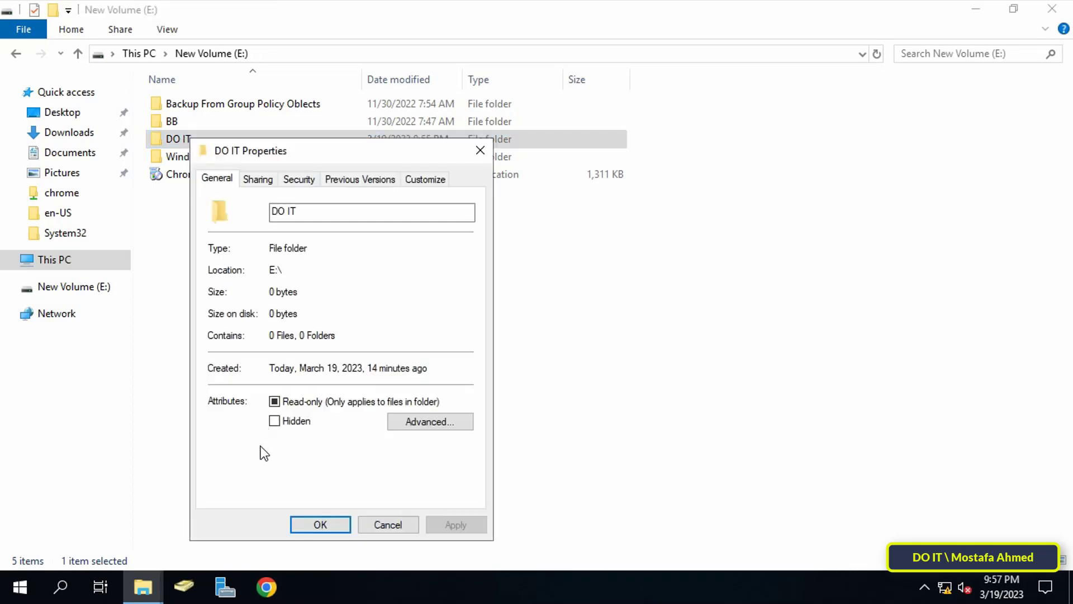
pyautogui.click(309, 182)
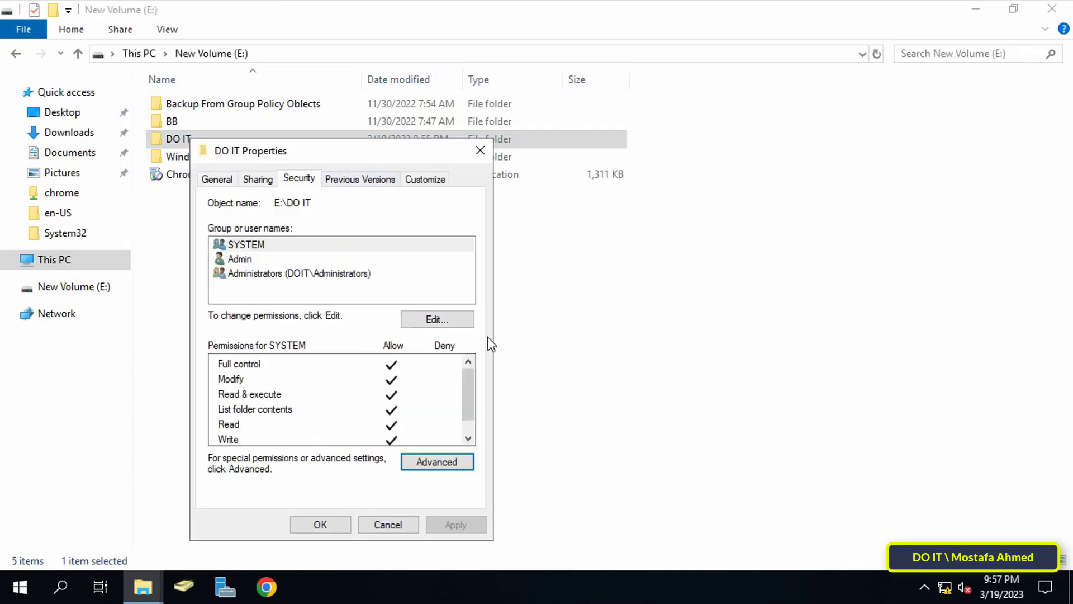
pyautogui.click(455, 317)
# Add the test group to the DO IT folder's permissions, allow it Full control, and apply the change
pyautogui.click(391, 387)
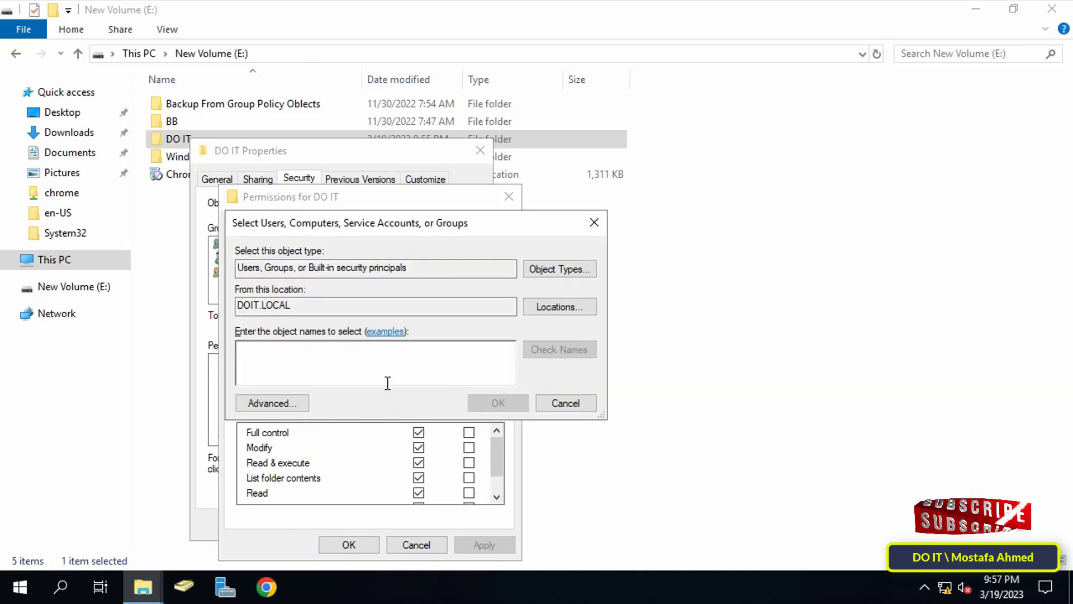
pyautogui.write('test')
pyautogui.click(559, 349)
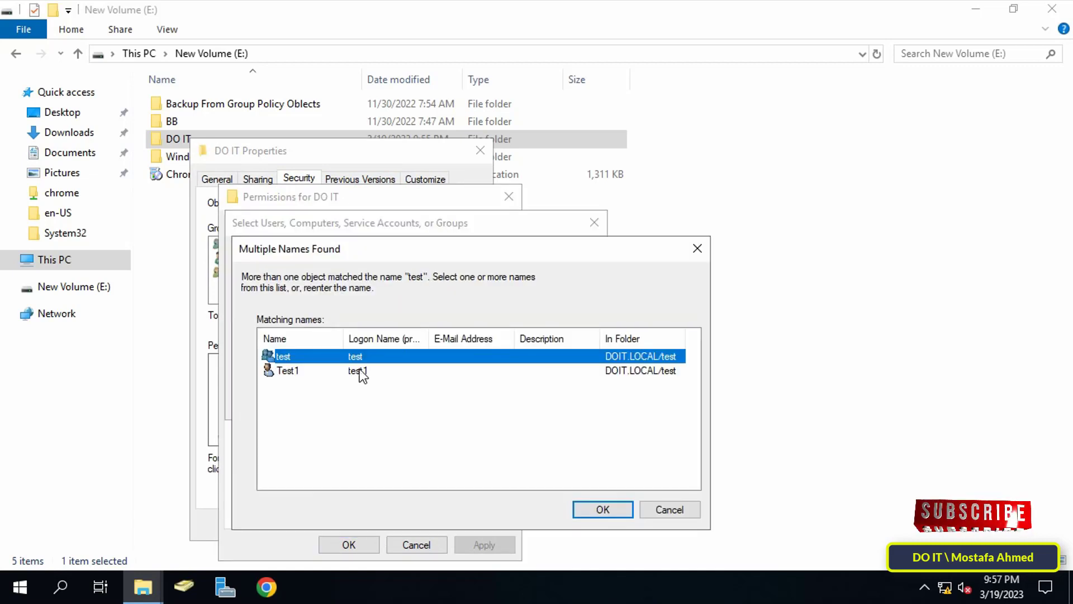
pyautogui.click(581, 509)
pyautogui.click(497, 402)
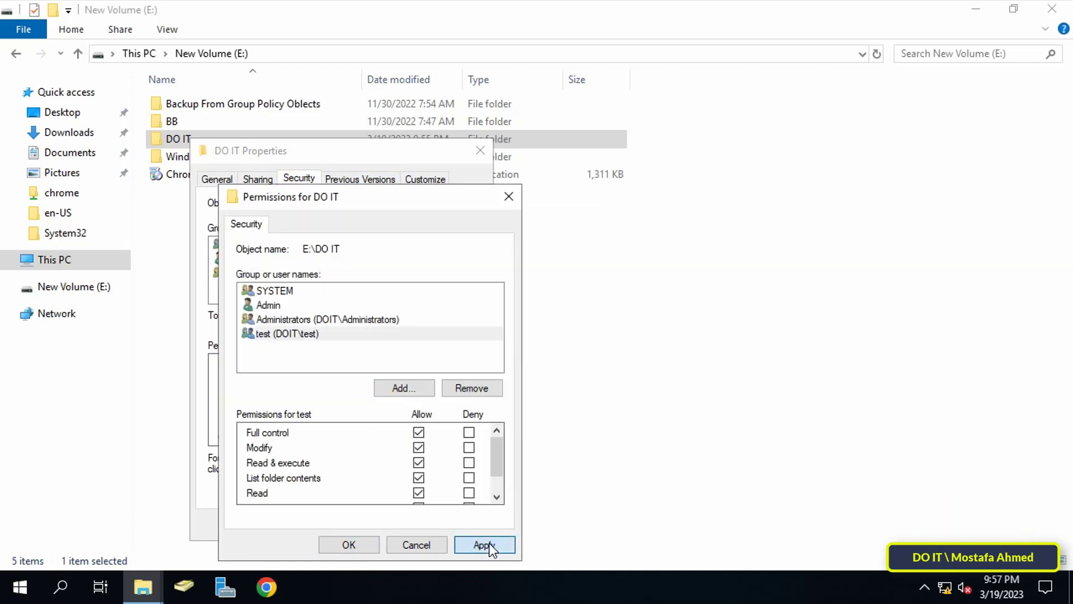
pyautogui.click(484, 545)
# Add the doittest user to the folder's permissions with Full control allowed, apply the change, and close the folder properties
pyautogui.click(413, 391)
pyautogui.write('doitt')
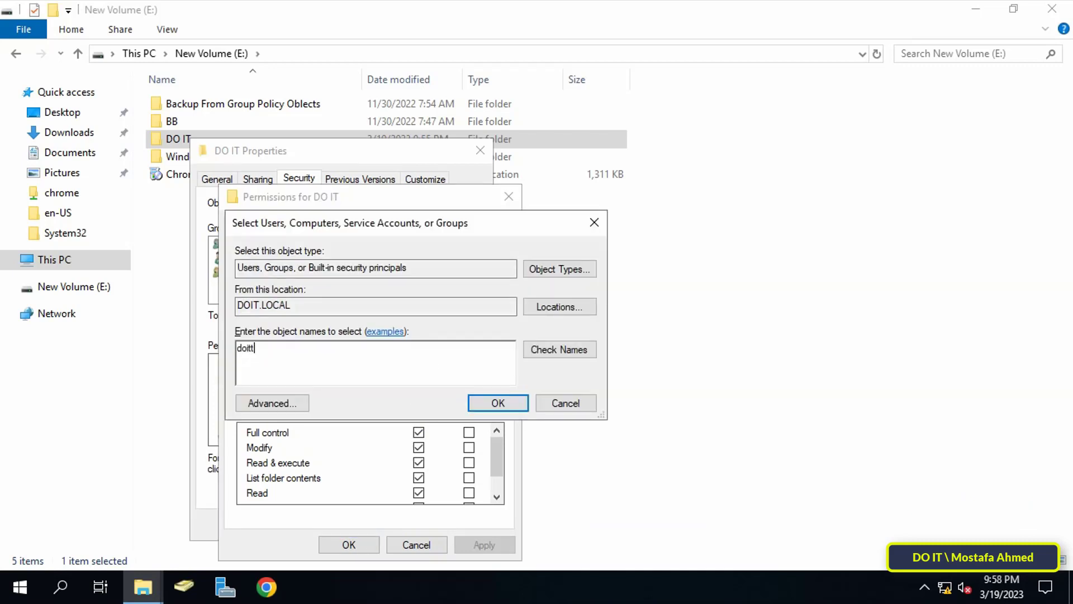
pyautogui.write('est')
pyautogui.click(559, 349)
pyautogui.click(498, 403)
pyautogui.click(419, 432)
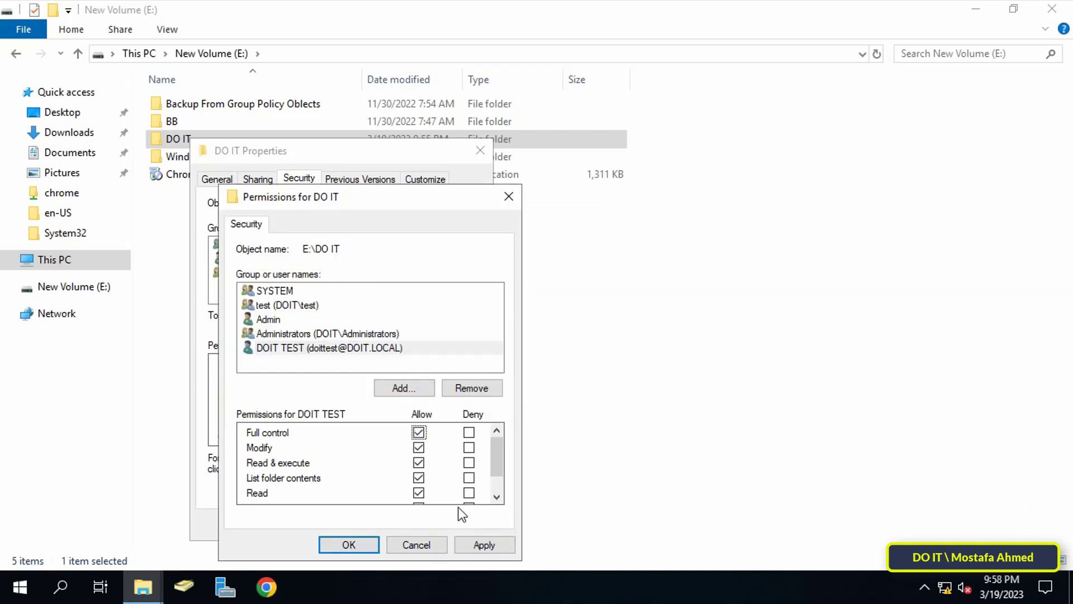
pyautogui.click(484, 544)
pyautogui.click(394, 545)
pyautogui.click(332, 523)
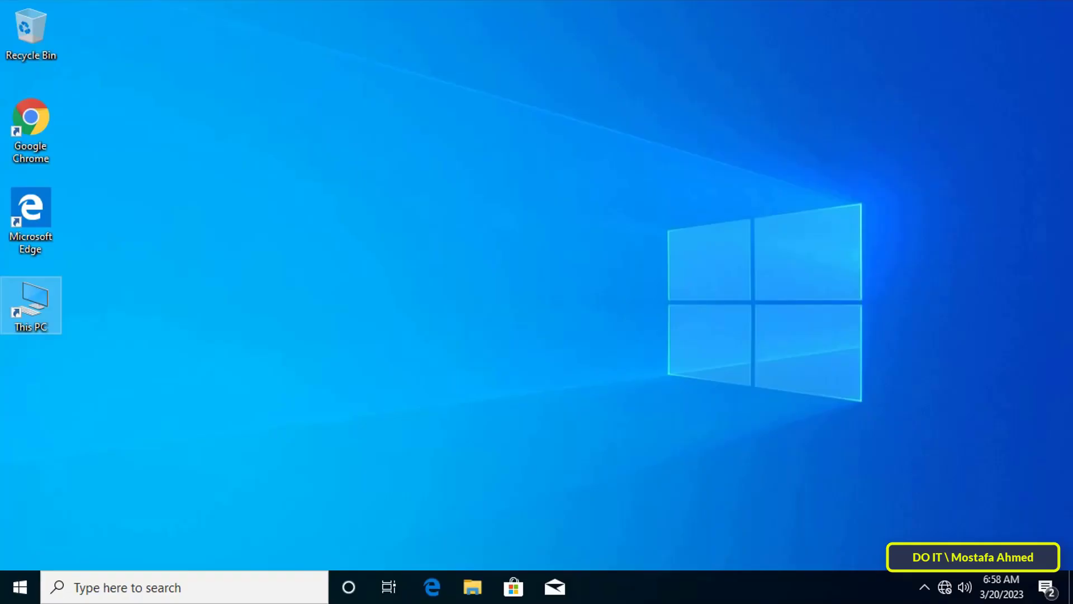
# On the client computer, test the Start menu's DO IT shortcut by opening the shared folder, close it, and show the Start menu again
pyautogui.click(20, 586)
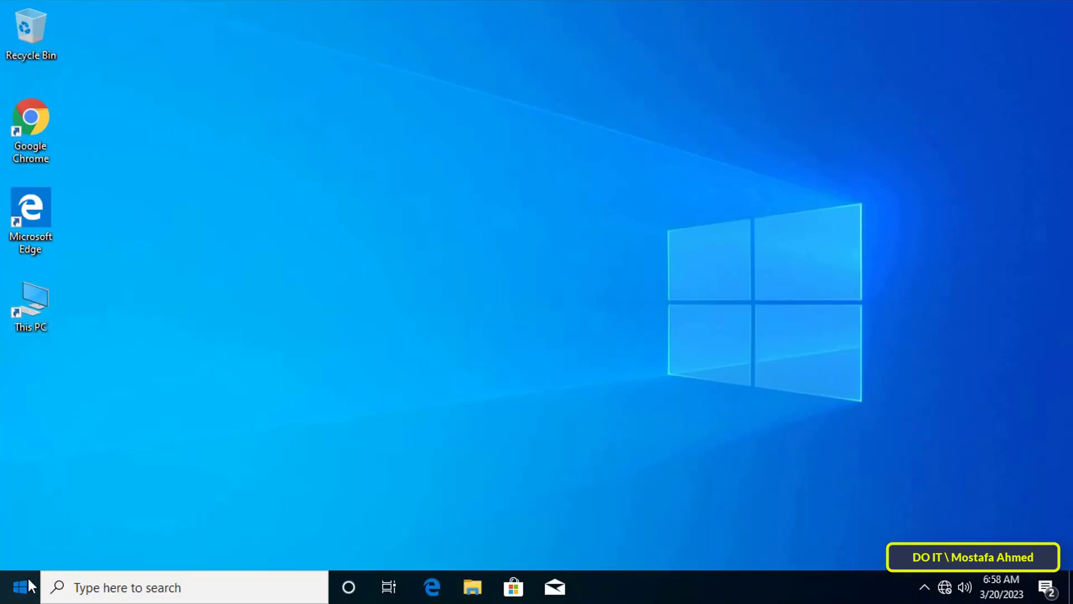
pyautogui.click(102, 418)
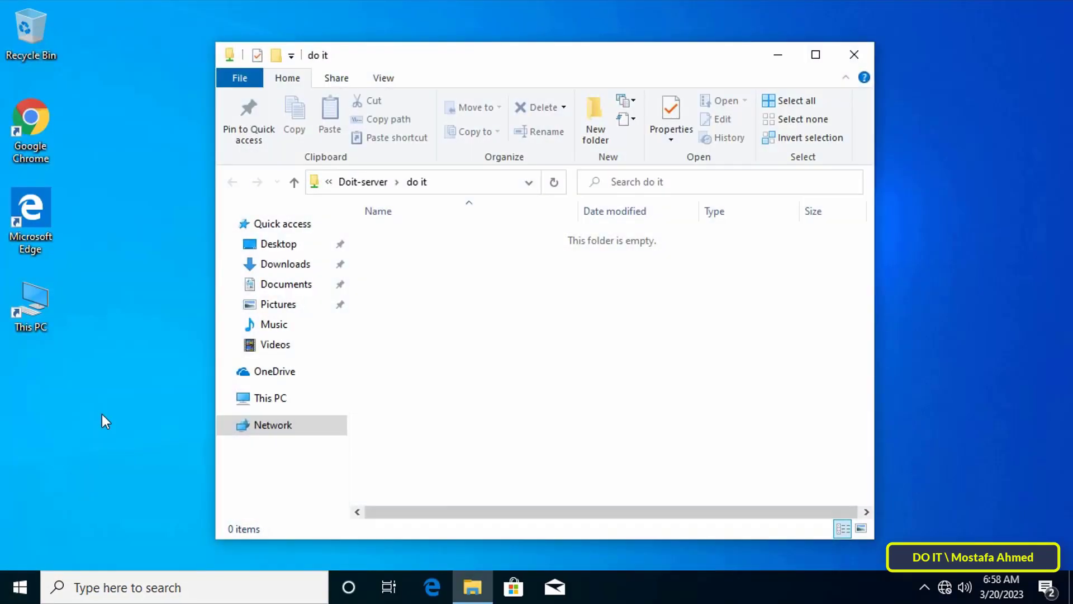
pyautogui.rightClick(641, 295)
pyautogui.click(677, 361)
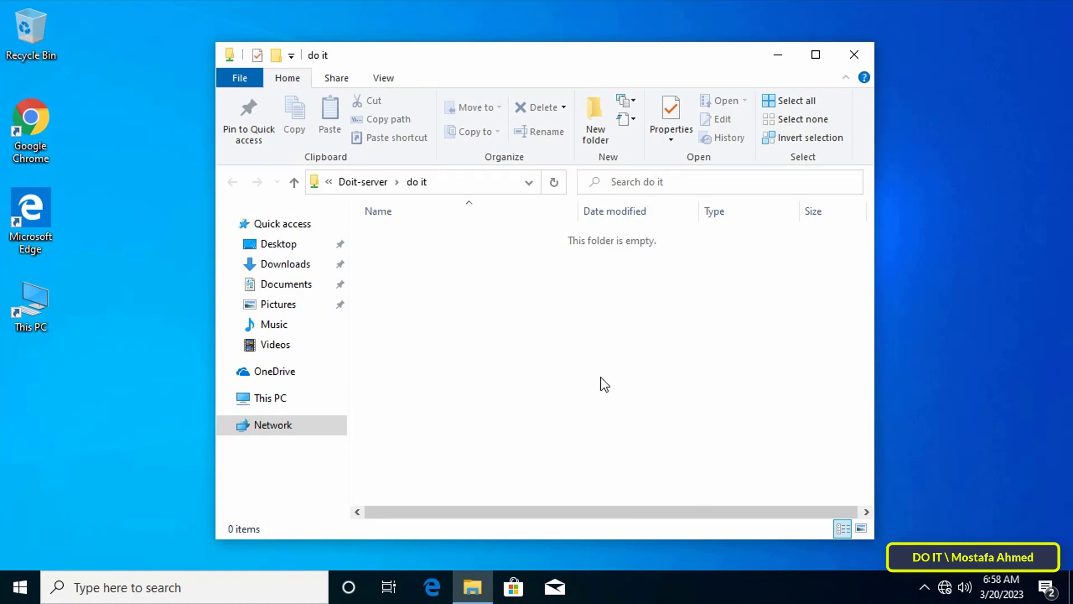
pyautogui.click(854, 51)
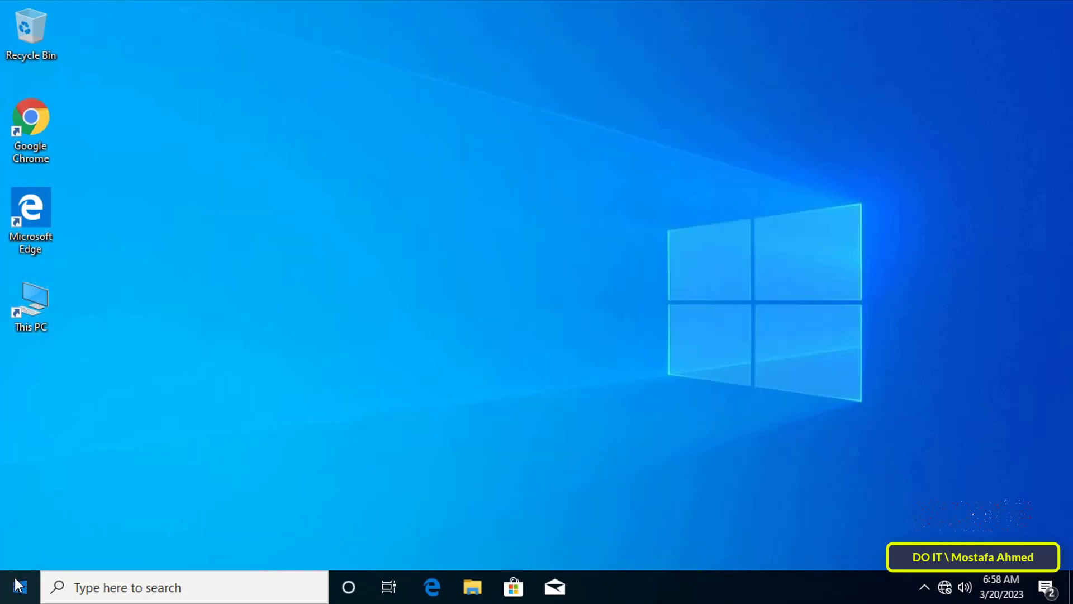
pyautogui.click(12, 585)
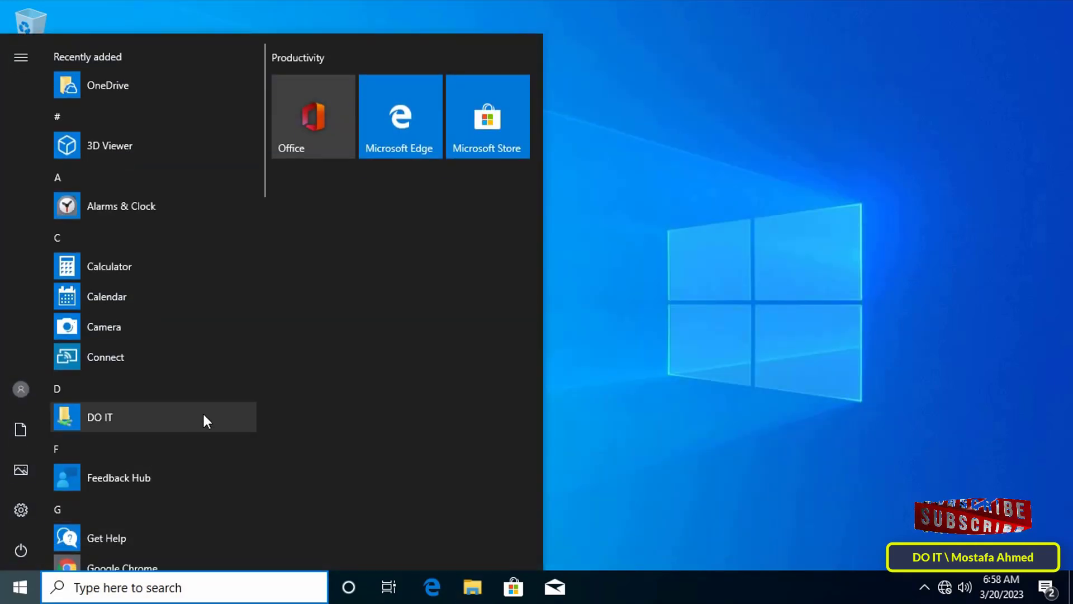